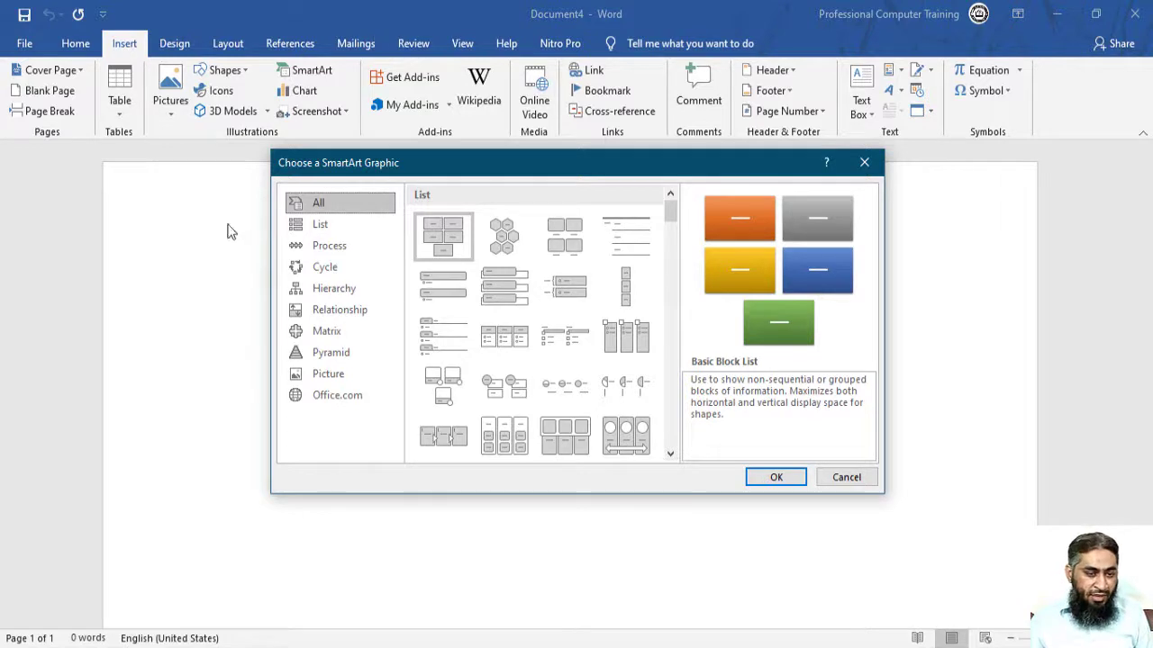
Insert a Name and Title Organization Chart from the Hierarchy category of SmartArt graphics
{"action": "left_click", "coordinate": [311, 286]}
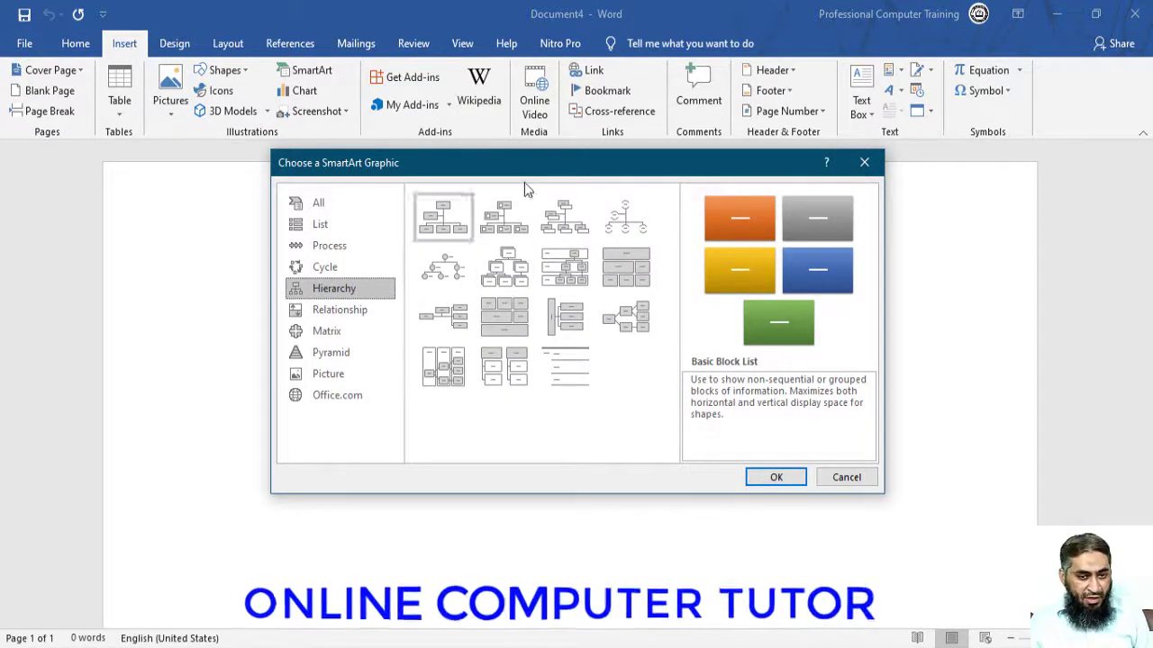
{"action": "left_click", "coordinate": [564, 217]}
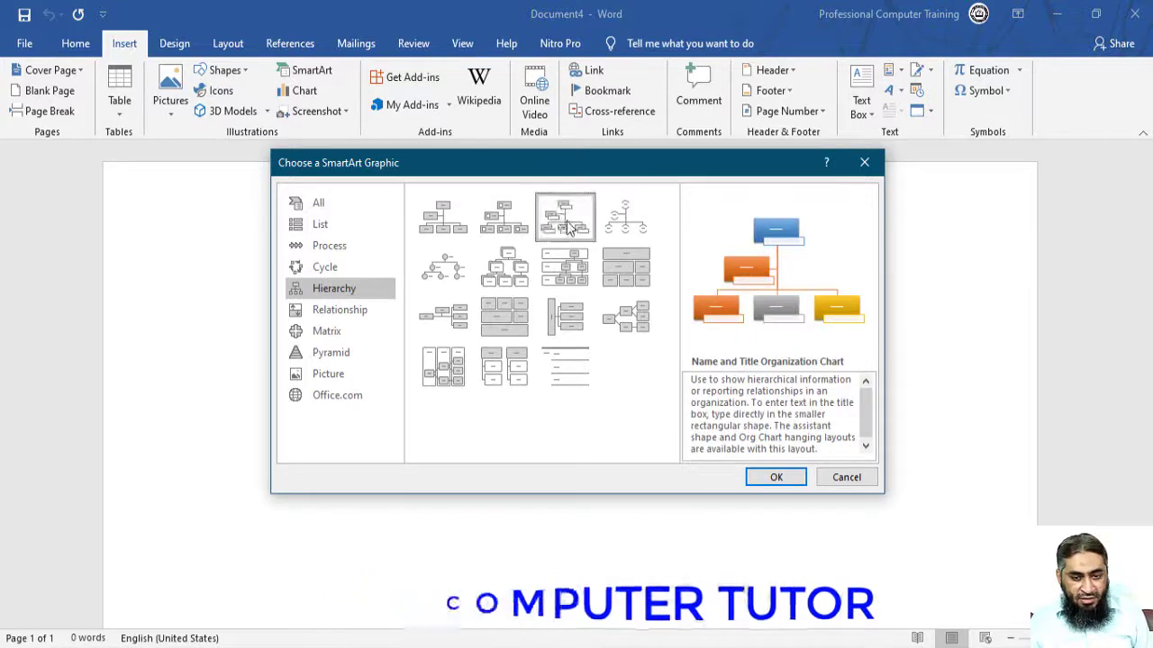
{"action": "left_click", "coordinate": [759, 483]}
{"action": "scroll", "coordinate": [694, 357], "scroll_direction": "down", "scroll_amount": 2}
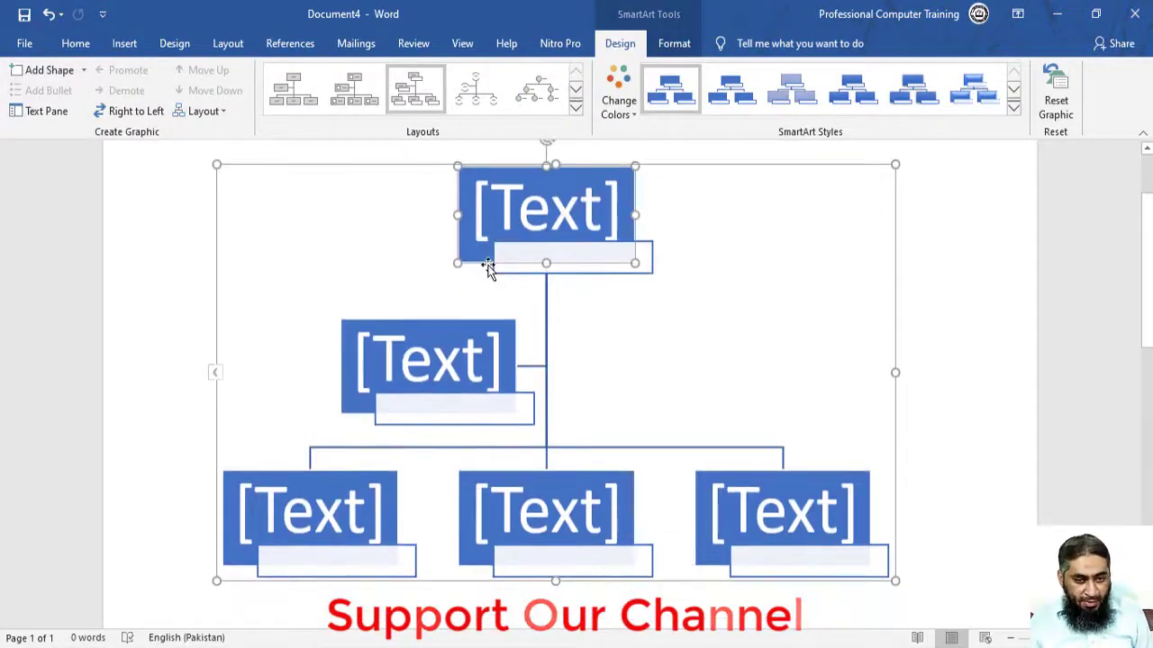
Enter the director's name in the topmost chart box and the title "Director" in its small title box
{"action": "scroll", "coordinate": [488, 268], "scroll_direction": "up", "scroll_amount": 1}
{"action": "left_click", "coordinate": [504, 270]}
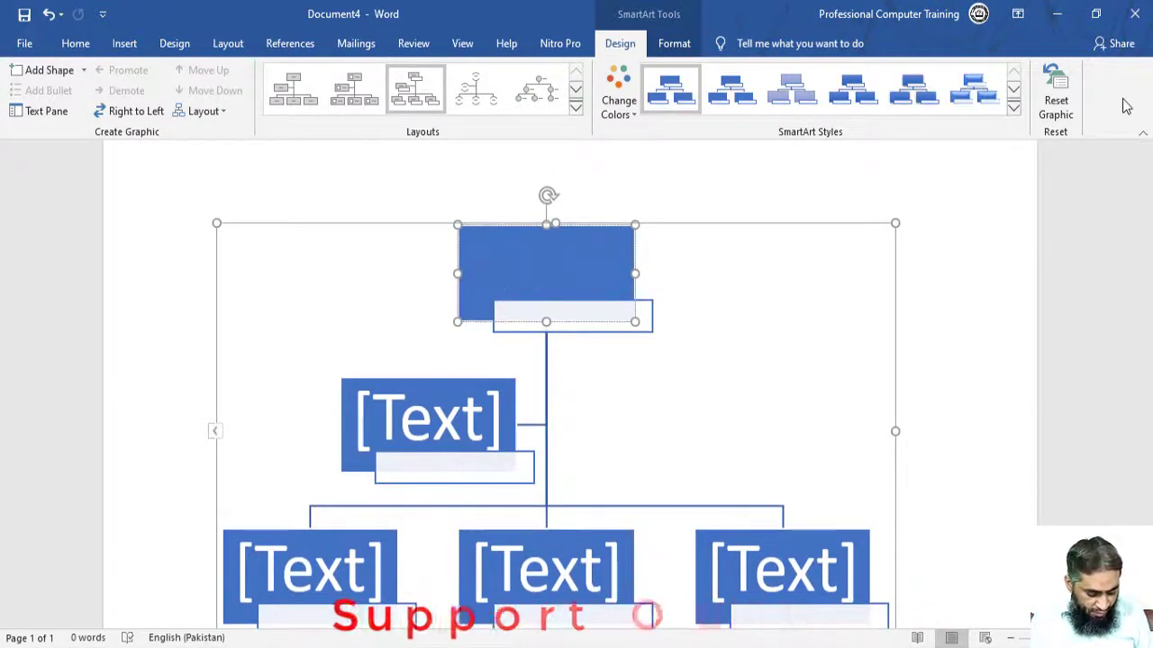
{"action": "type", "text": "Ali"}
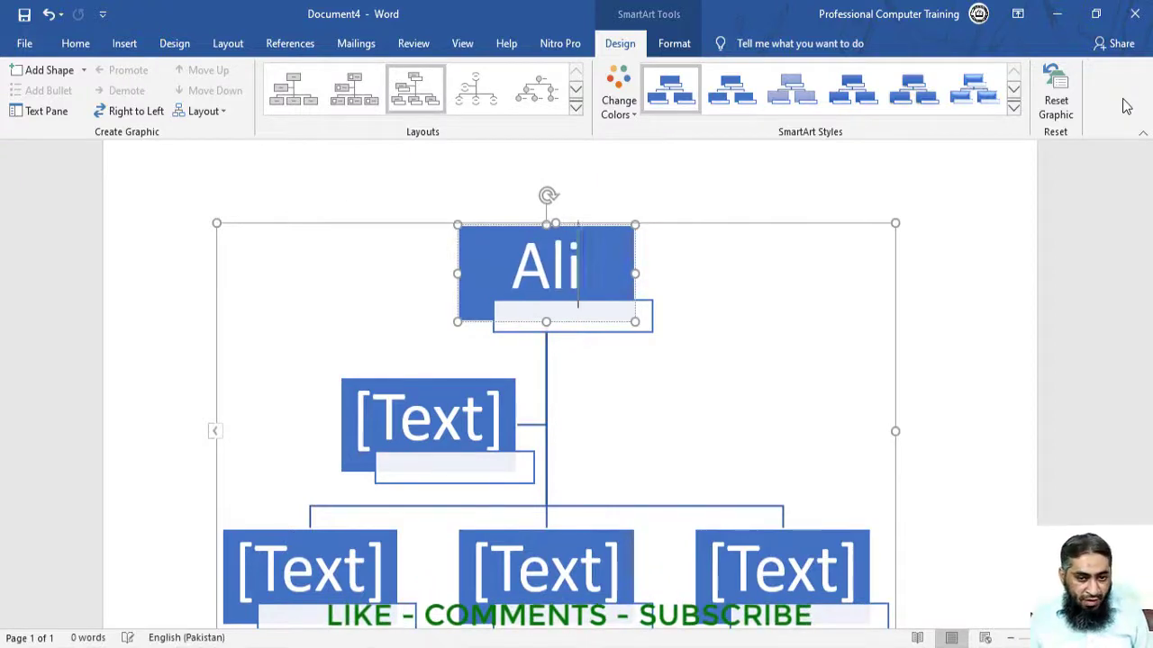
{"action": "left_click", "coordinate": [651, 319]}
{"action": "right_click", "coordinate": [651, 319]}
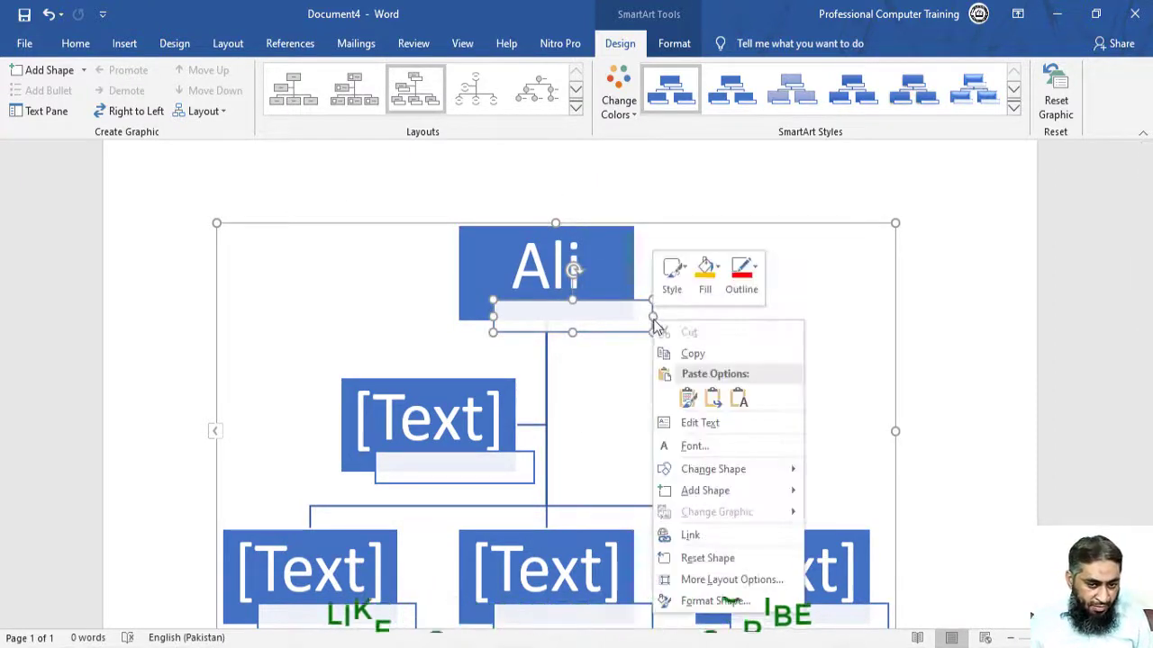
{"action": "left_click", "coordinate": [706, 420]}
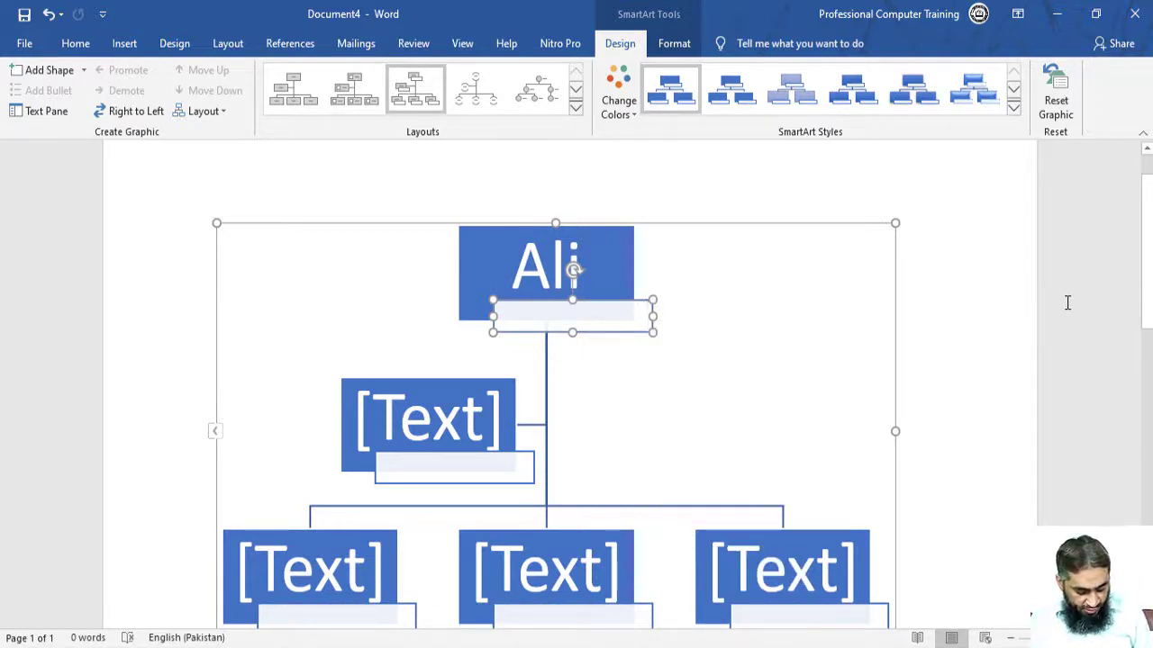
{"action": "type", "text": "Director"}
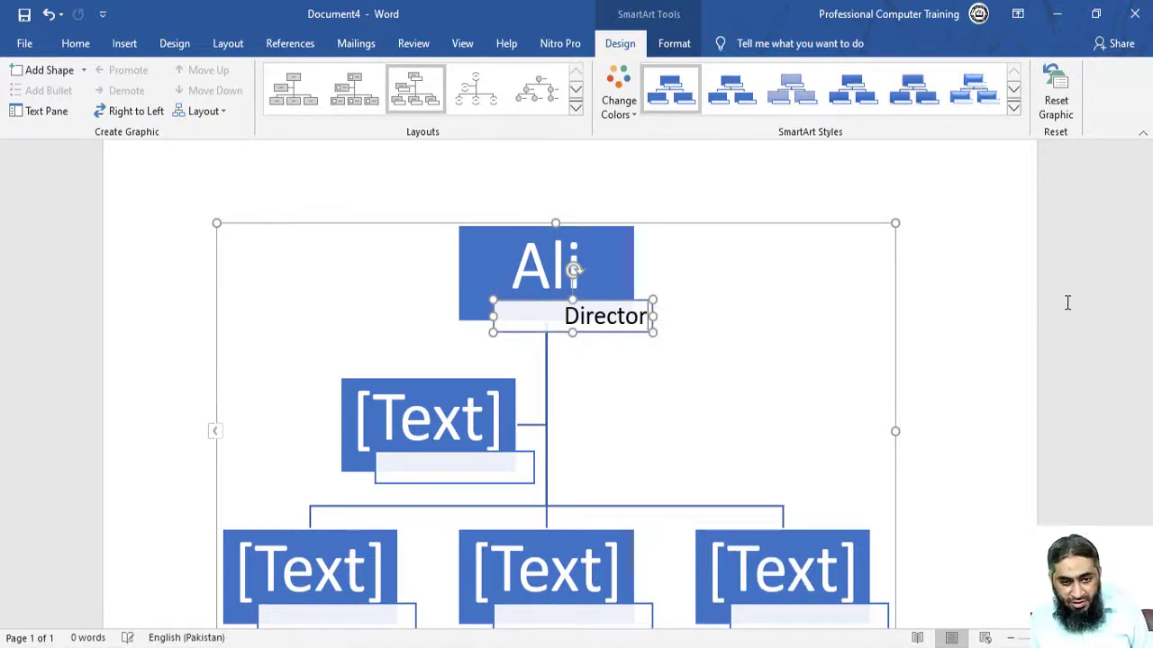
Center the text "Director" within its title box
{"action": "left_click", "coordinate": [667, 332]}
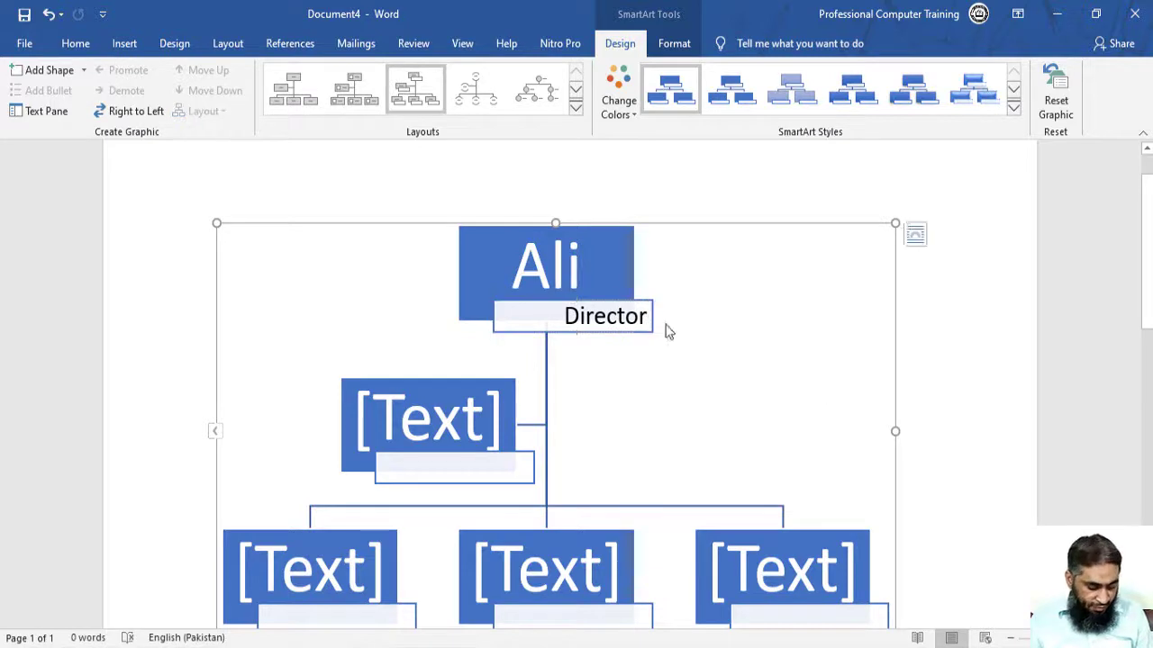
{"action": "left_click", "coordinate": [593, 310]}
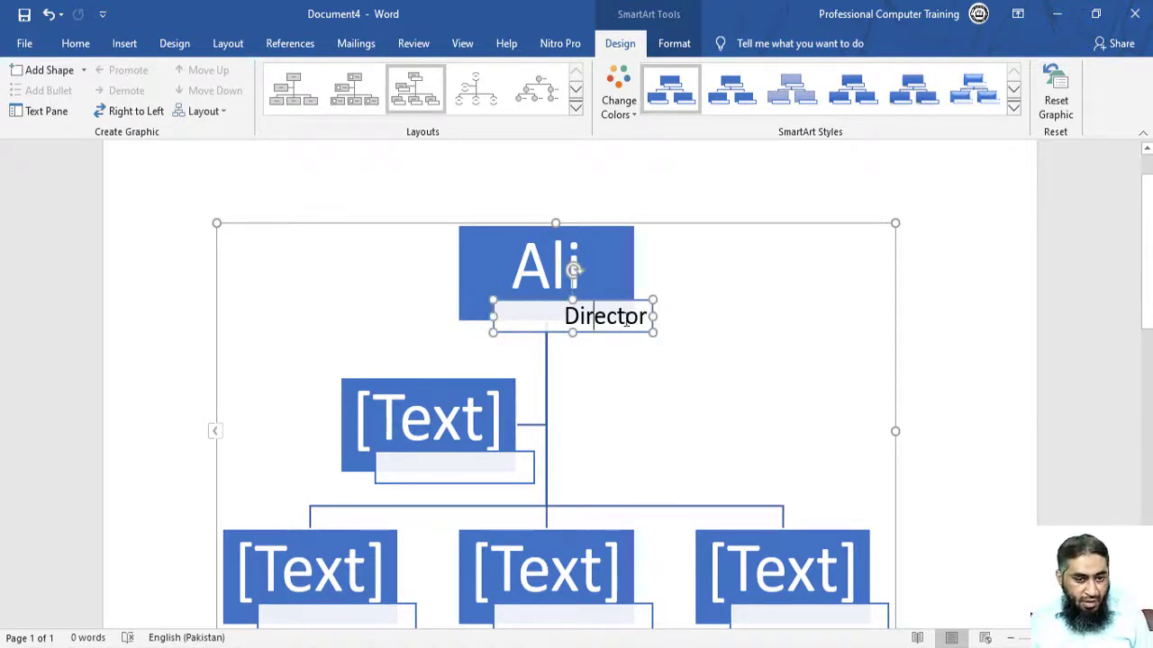
{"action": "key", "text": "ctrl+e"}
Enter the deputy's name in the assistant box below the director and "Deputy Director" in its title box
{"action": "left_click", "coordinate": [392, 423]}
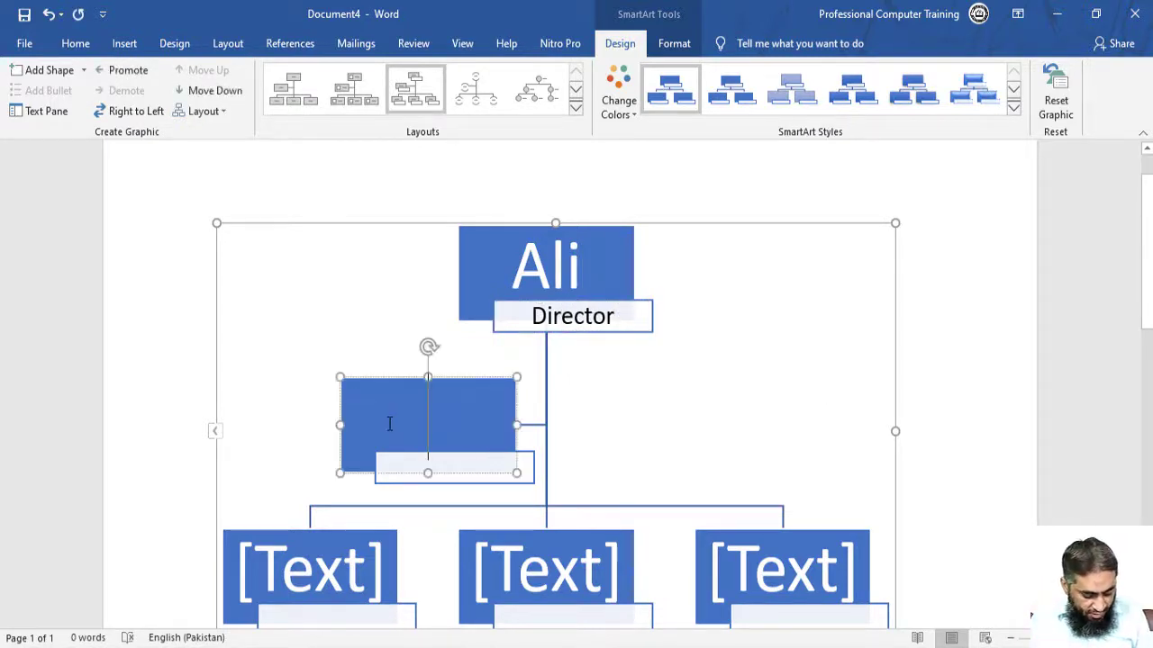
{"action": "type", "text": "Ahmed"}
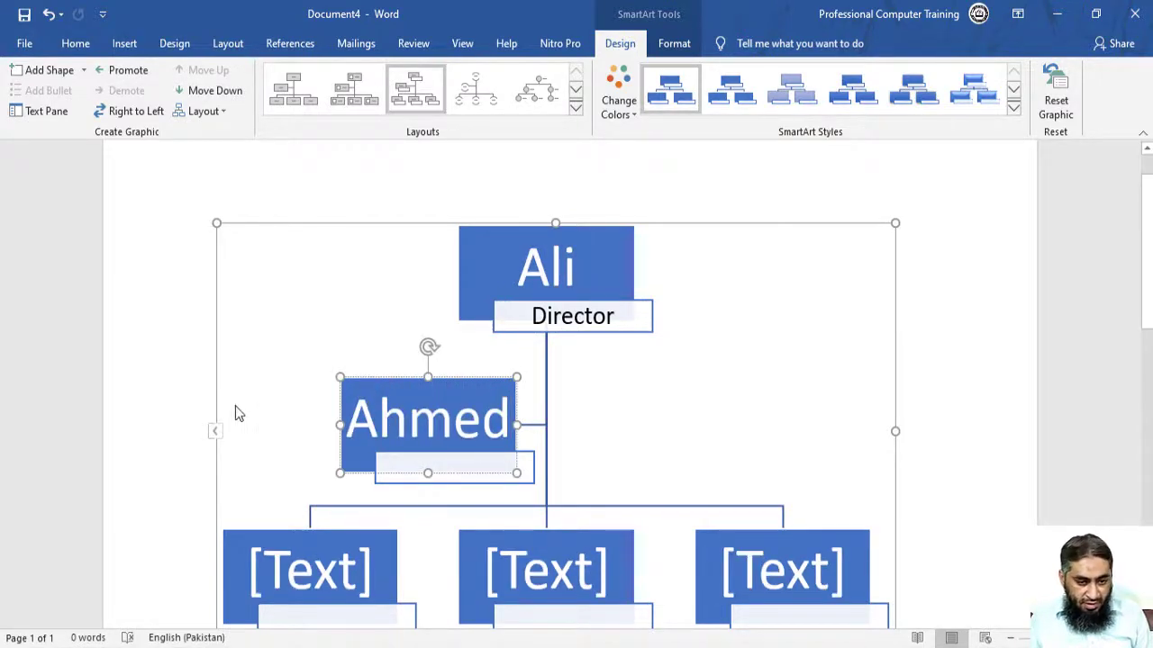
{"action": "left_click", "coordinate": [449, 479]}
{"action": "right_click", "coordinate": [450, 481]}
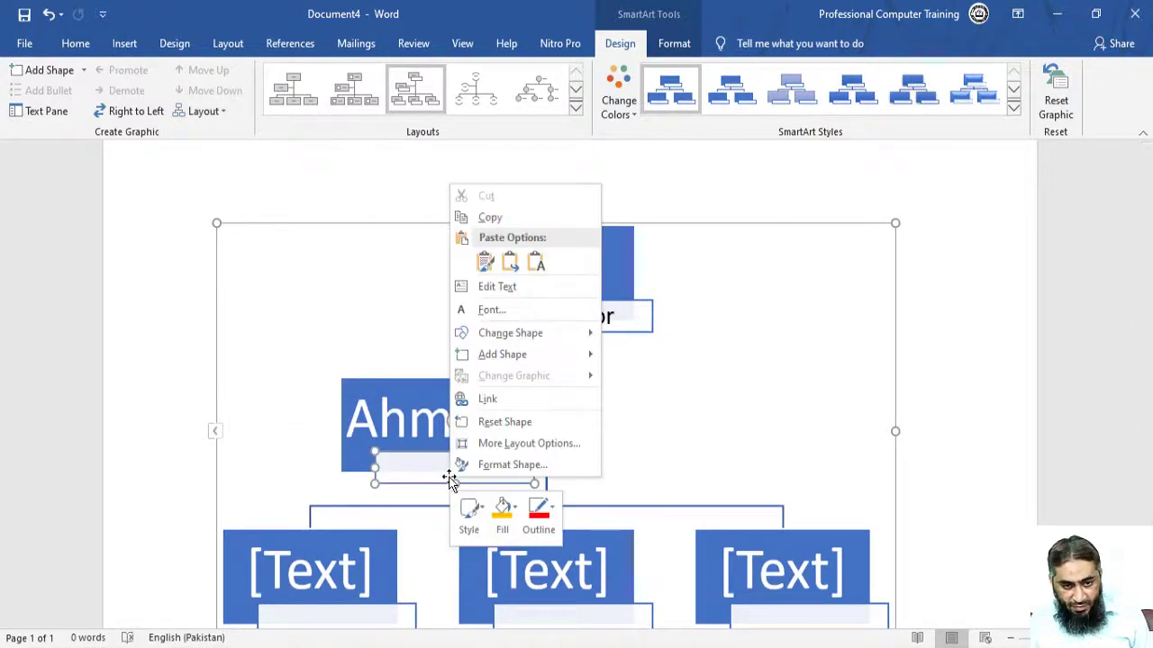
{"action": "left_click", "coordinate": [512, 289]}
{"action": "type", "text": "De"}
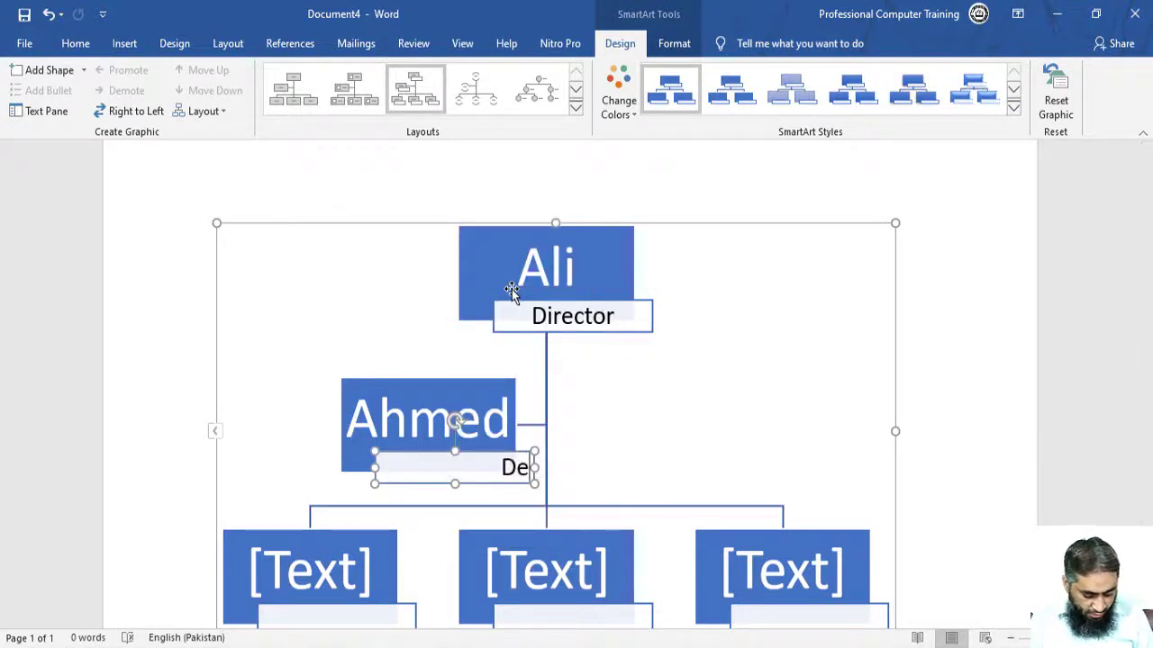
{"action": "type", "text": "puty Di"}
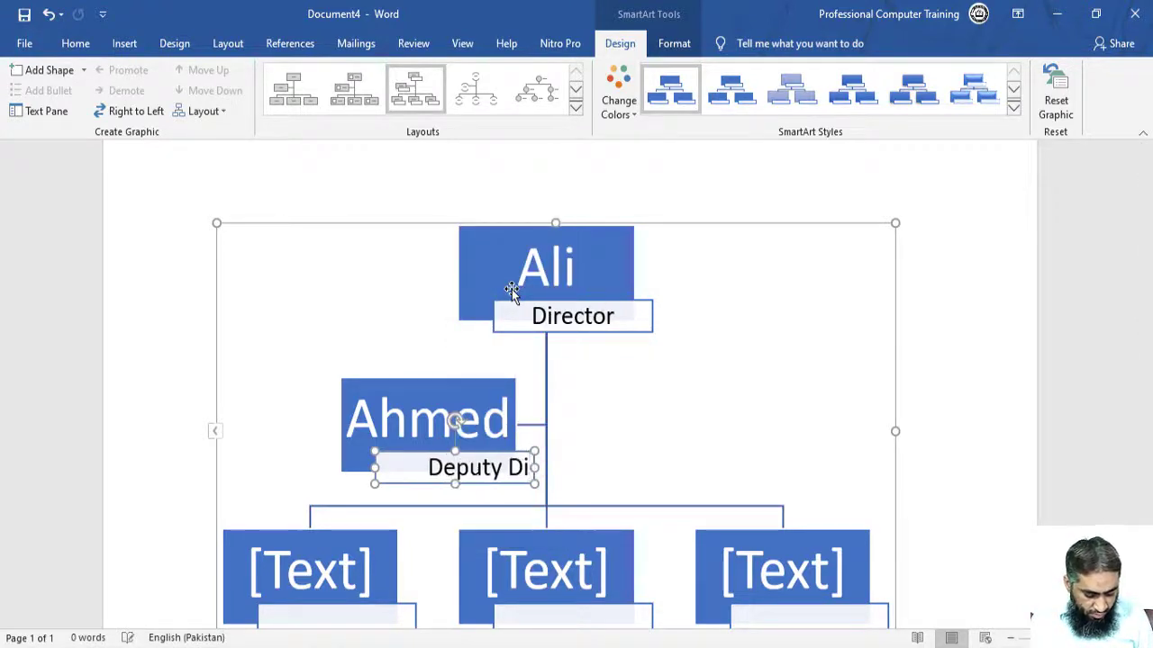
{"action": "type", "text": "rector"}
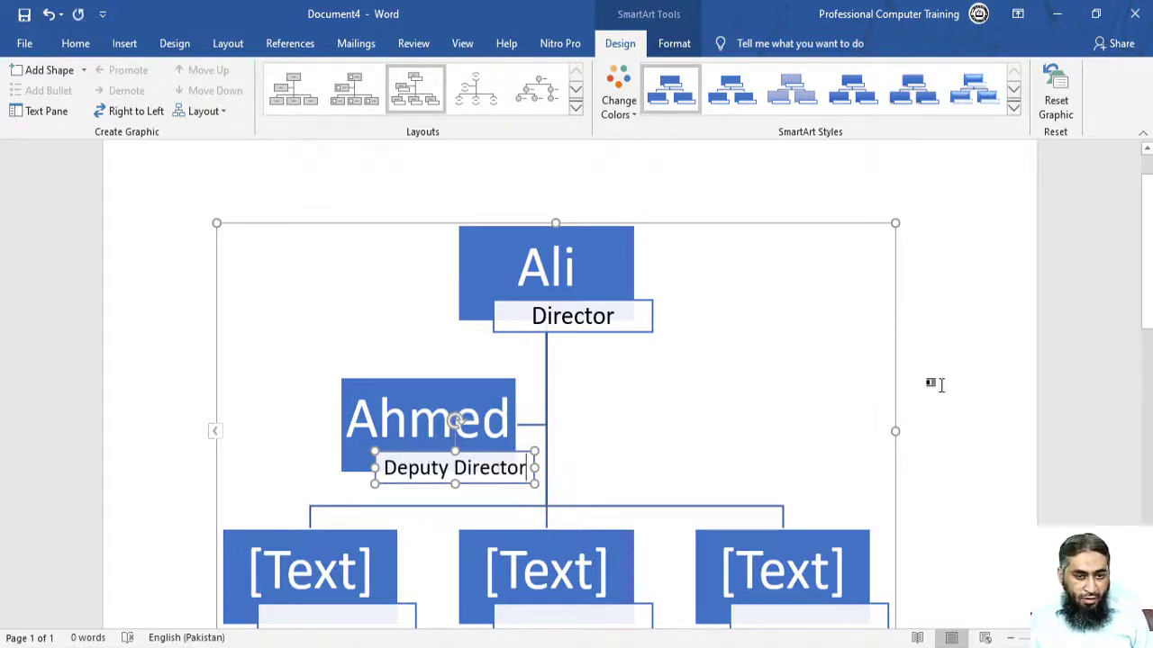
{"action": "left_click", "coordinate": [937, 385]}
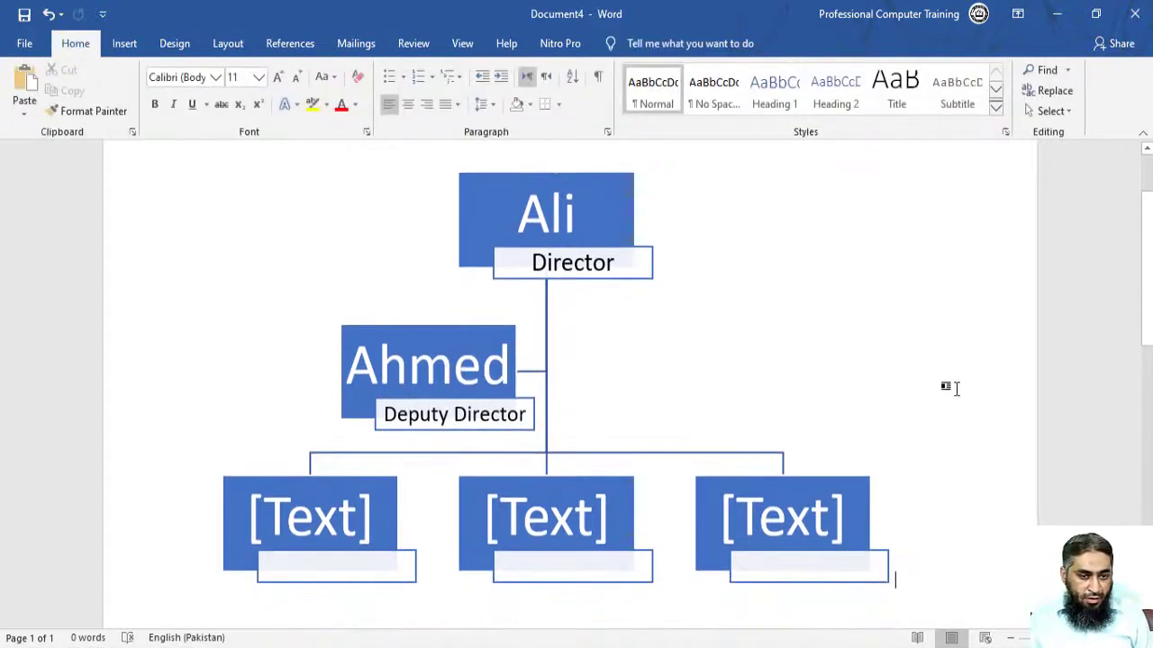
Add a new shape after the Deputy Director box, on the same assistant level
{"action": "left_click", "coordinate": [516, 337]}
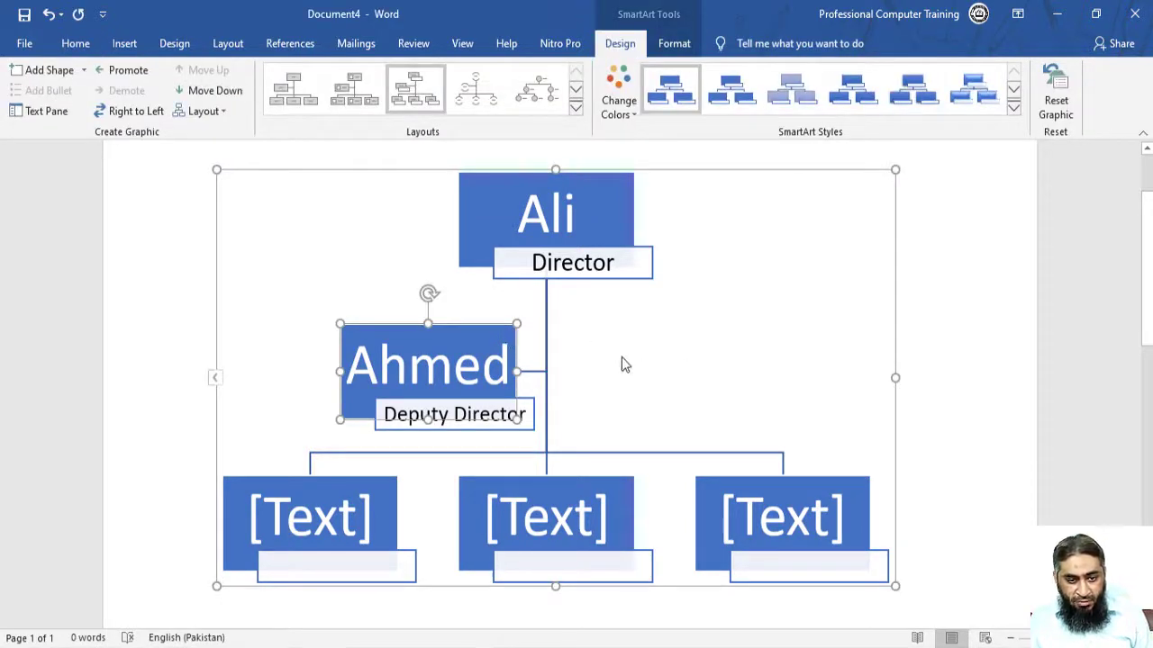
{"action": "right_click", "coordinate": [510, 334]}
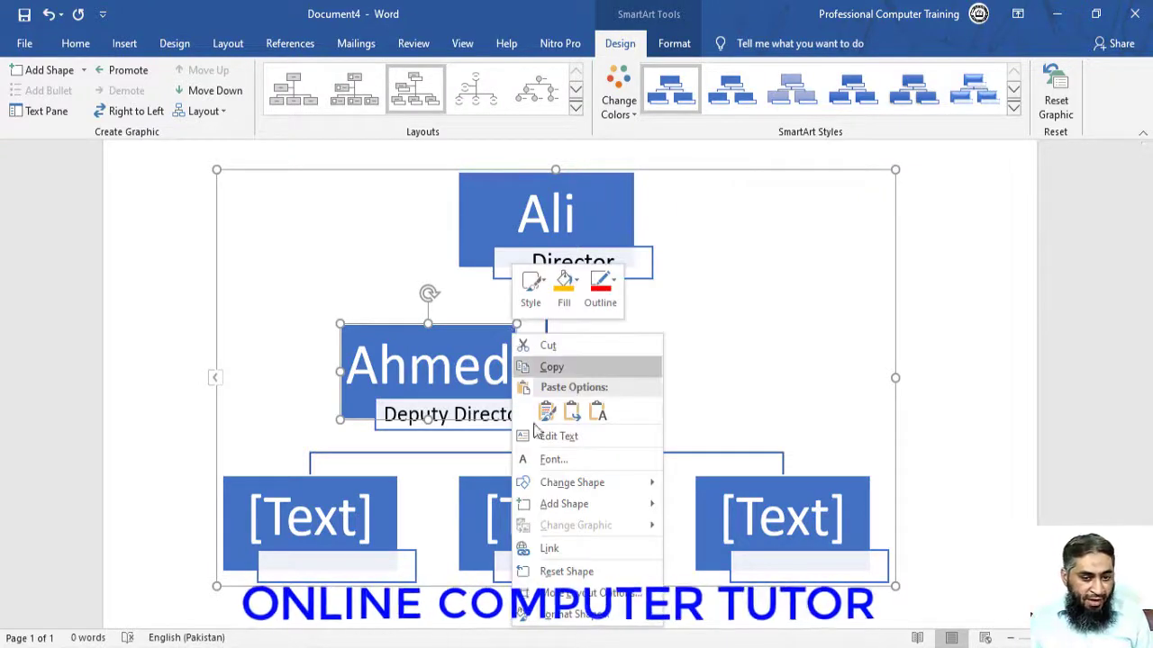
{"action": "mouse_move", "coordinate": [549, 506]}
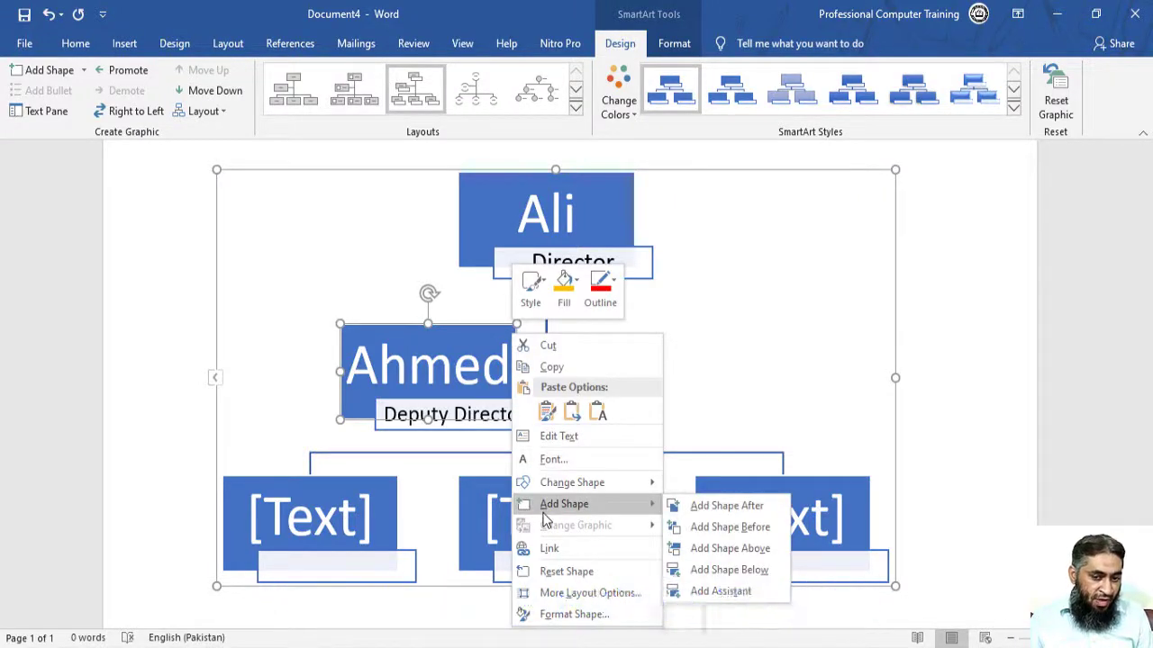
{"action": "left_click", "coordinate": [772, 507]}
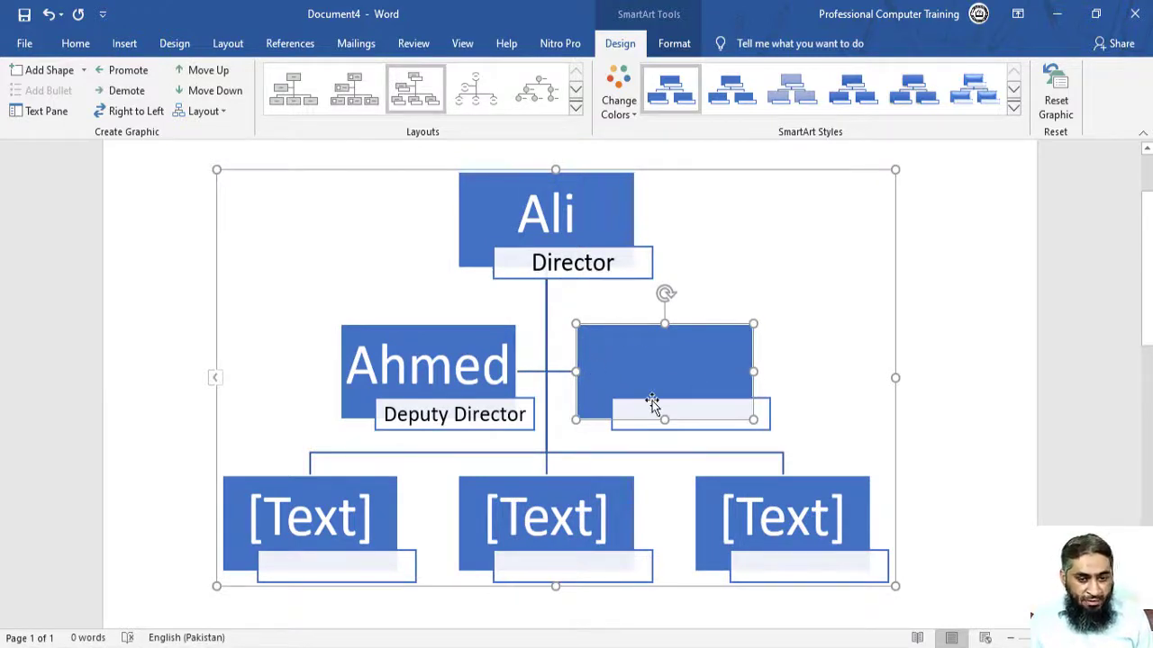
Enter the accountant's name in the empty box beside the Deputy Director and "Chief Accountant" in its title box
{"action": "right_click", "coordinate": [669, 359]}
{"action": "left_click", "coordinate": [741, 178]}
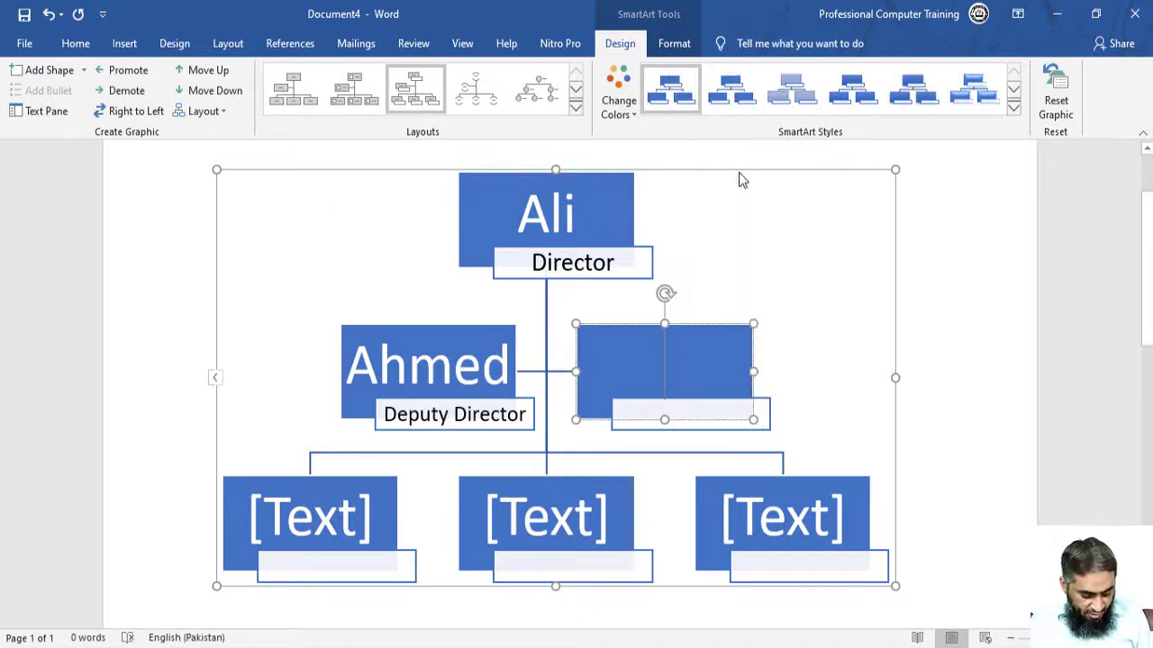
{"action": "type", "text": "Idris"}
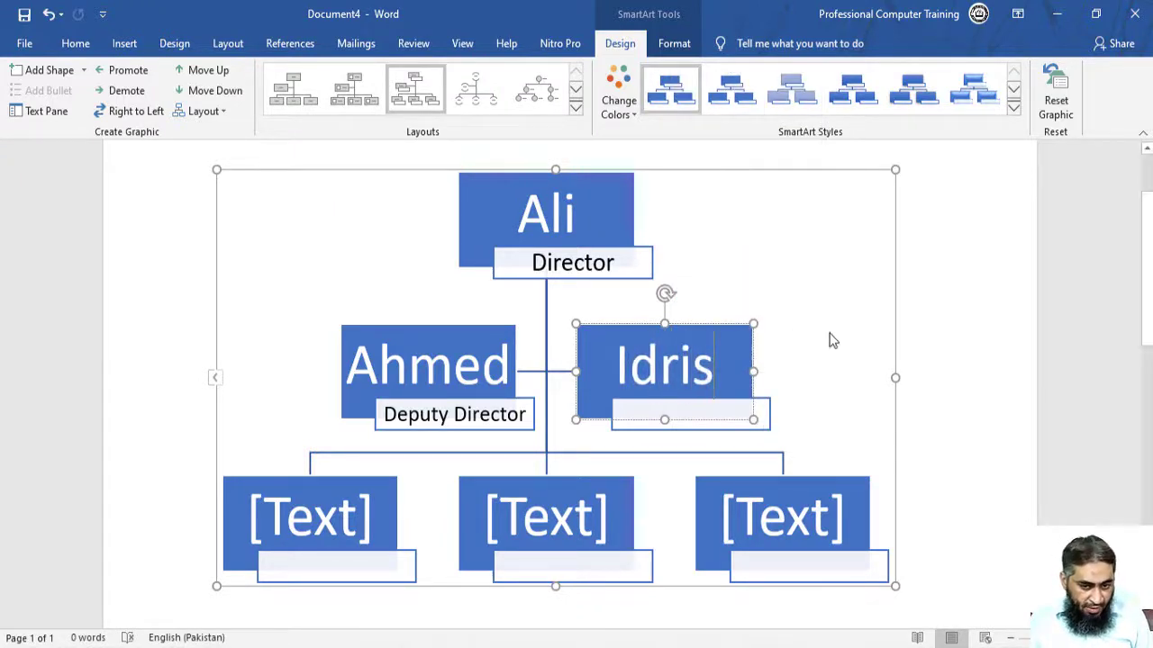
{"action": "left_click", "coordinate": [733, 413]}
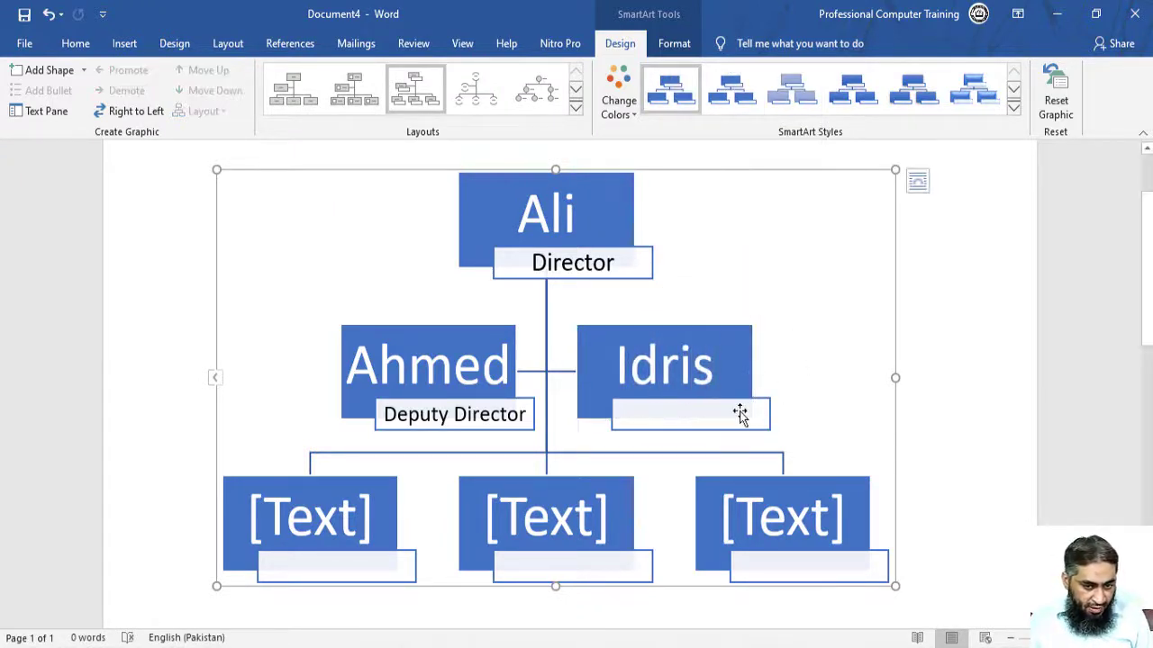
{"action": "right_click", "coordinate": [710, 416]}
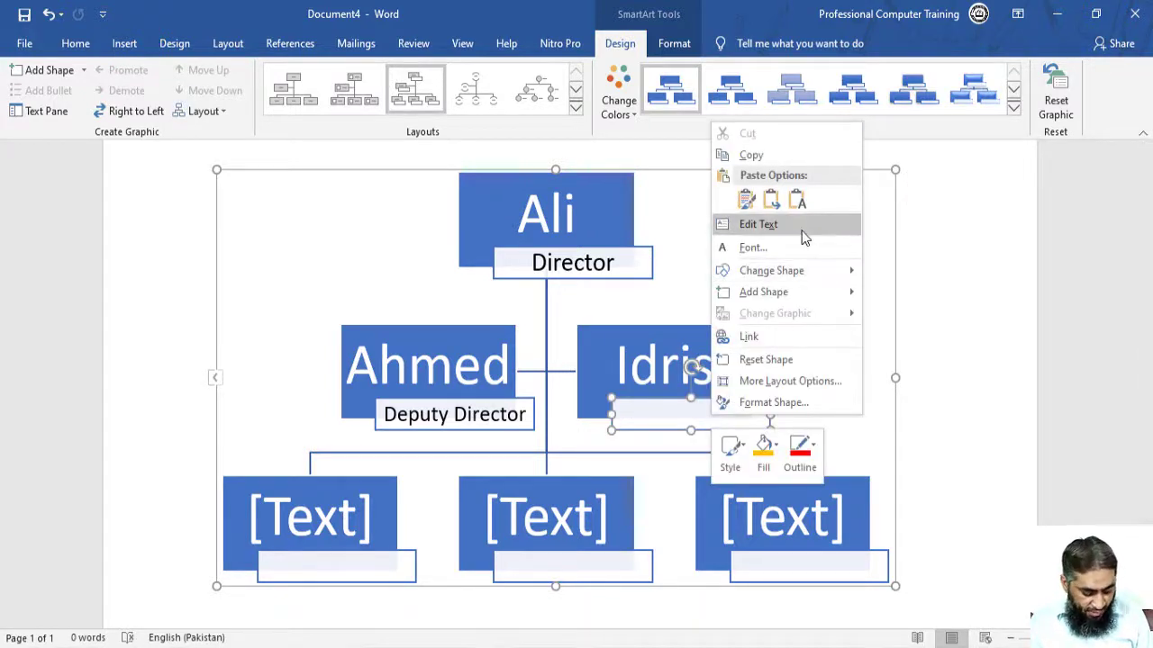
{"action": "left_click", "coordinate": [800, 227]}
{"action": "type", "text": "Chie"}
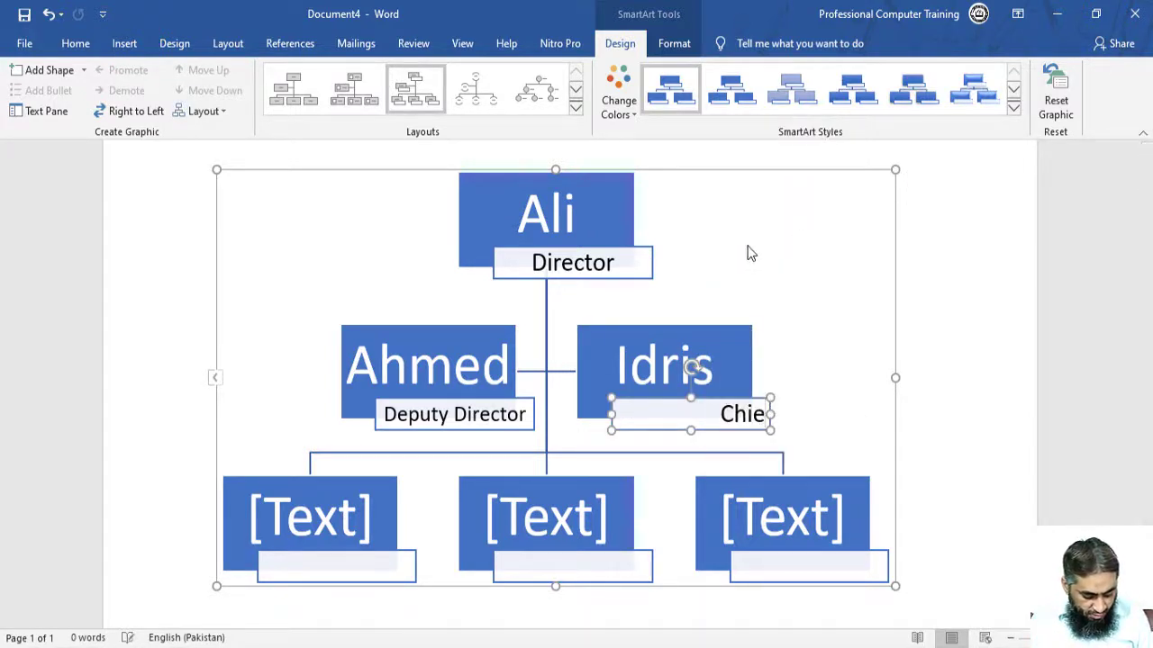
{"action": "type", "text": "f Accoun"}
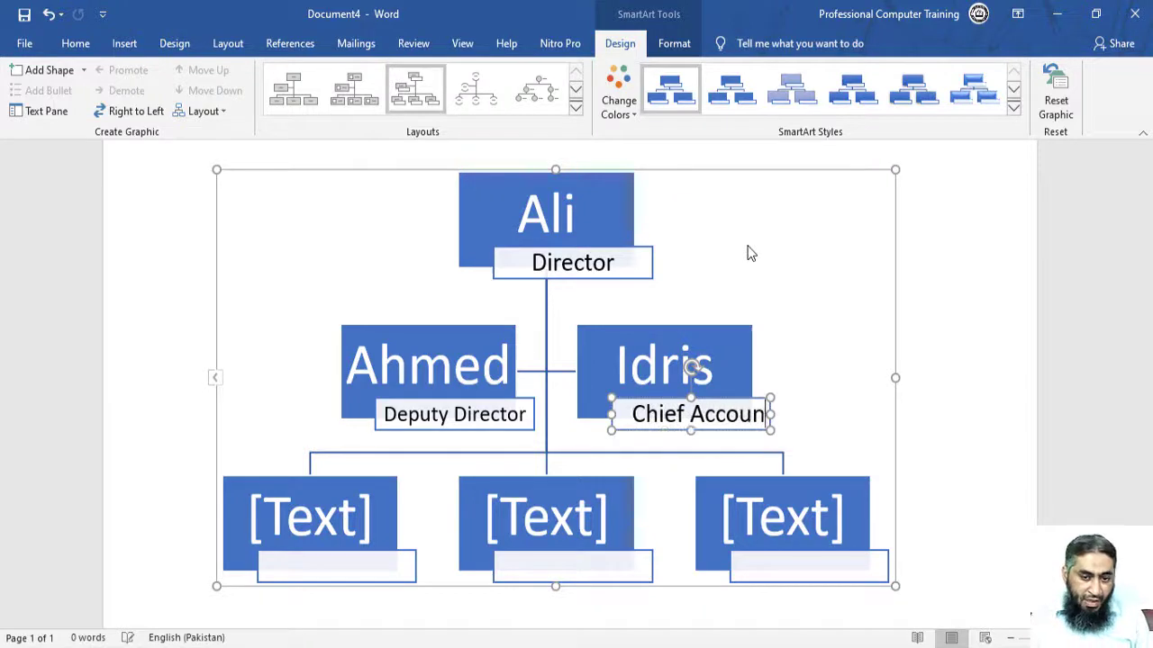
{"action": "type", "text": "tant"}
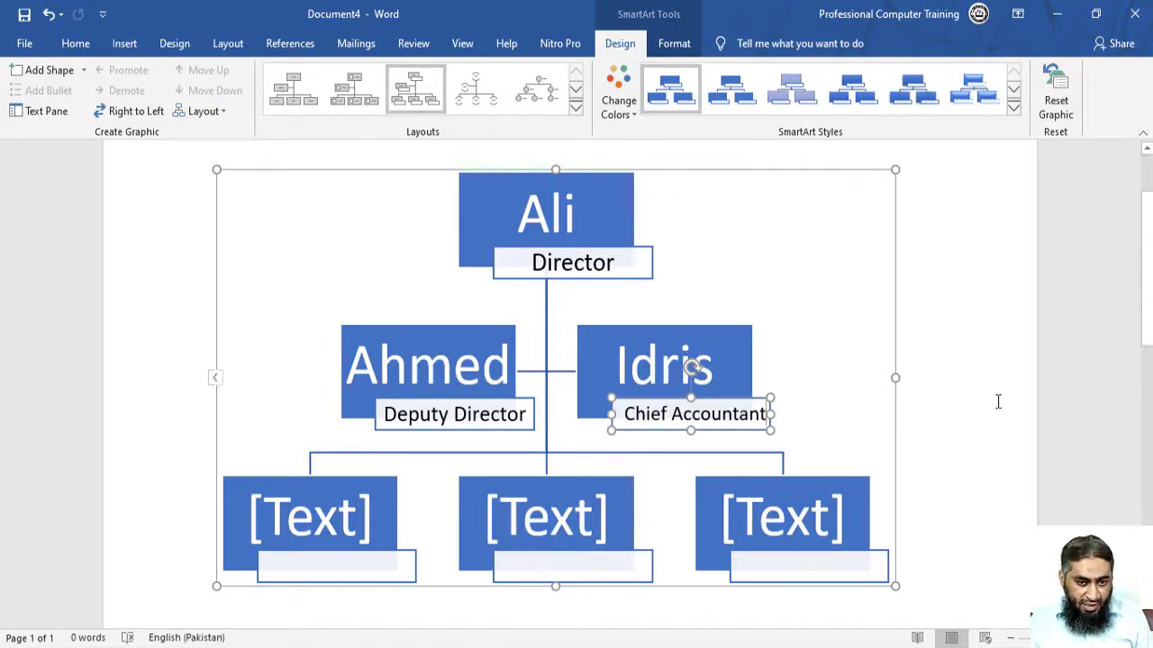
{"action": "left_click", "coordinate": [998, 402]}
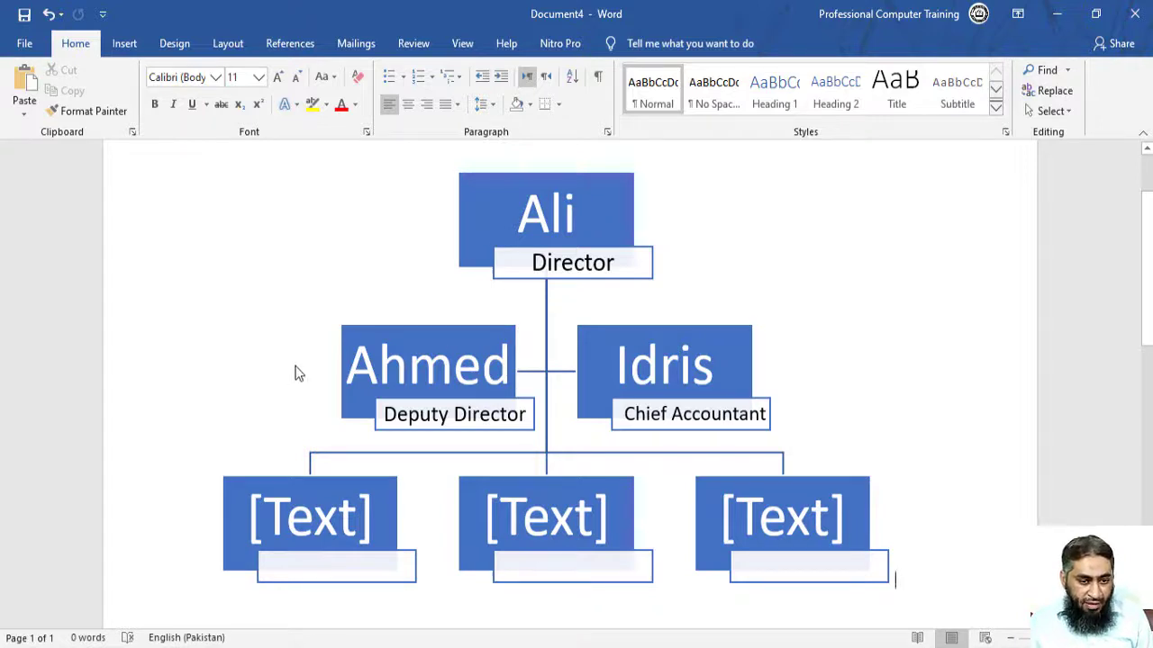
{"action": "left_click", "coordinate": [347, 338]}
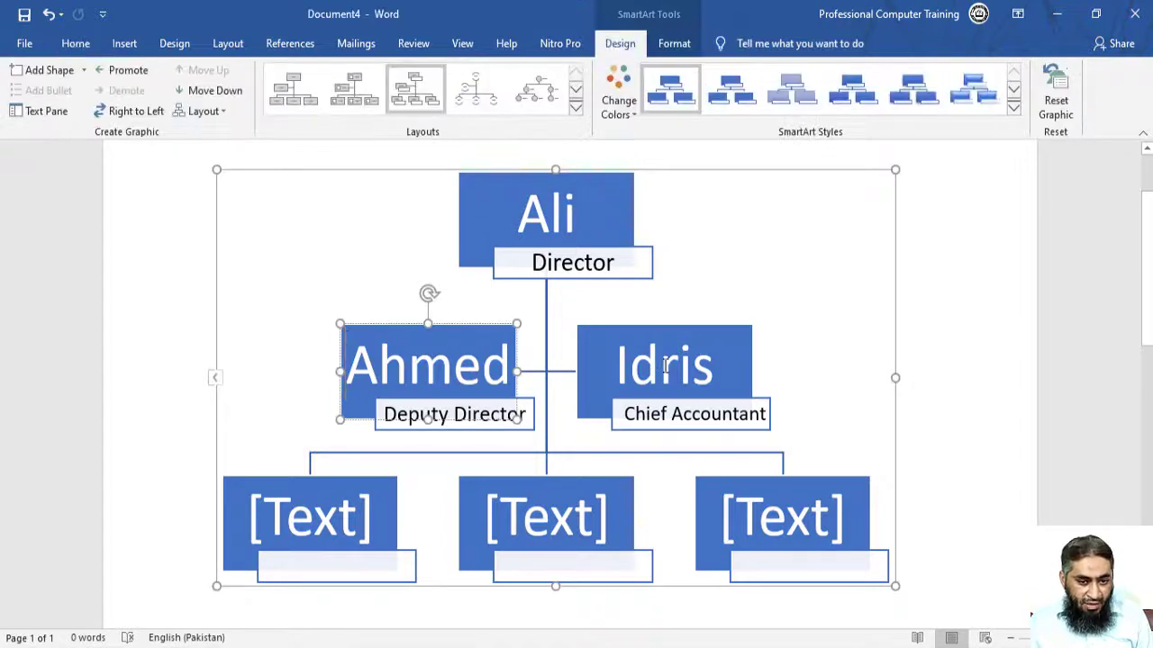
{"action": "left_click", "coordinate": [649, 324]}
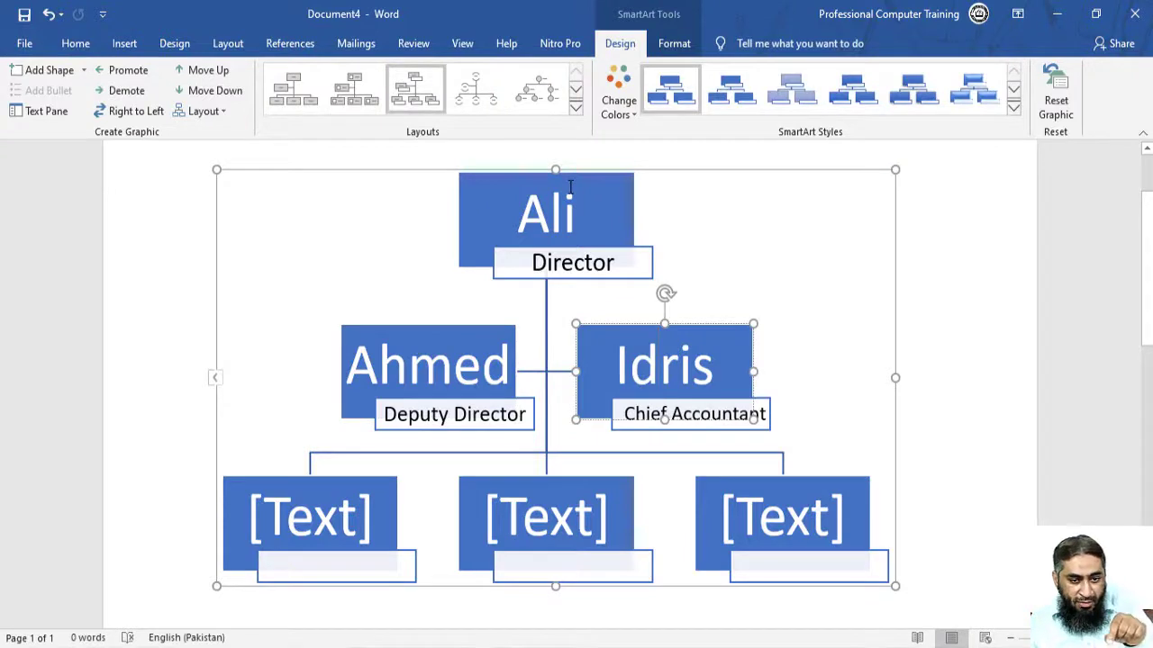
{"action": "left_click", "coordinate": [544, 362]}
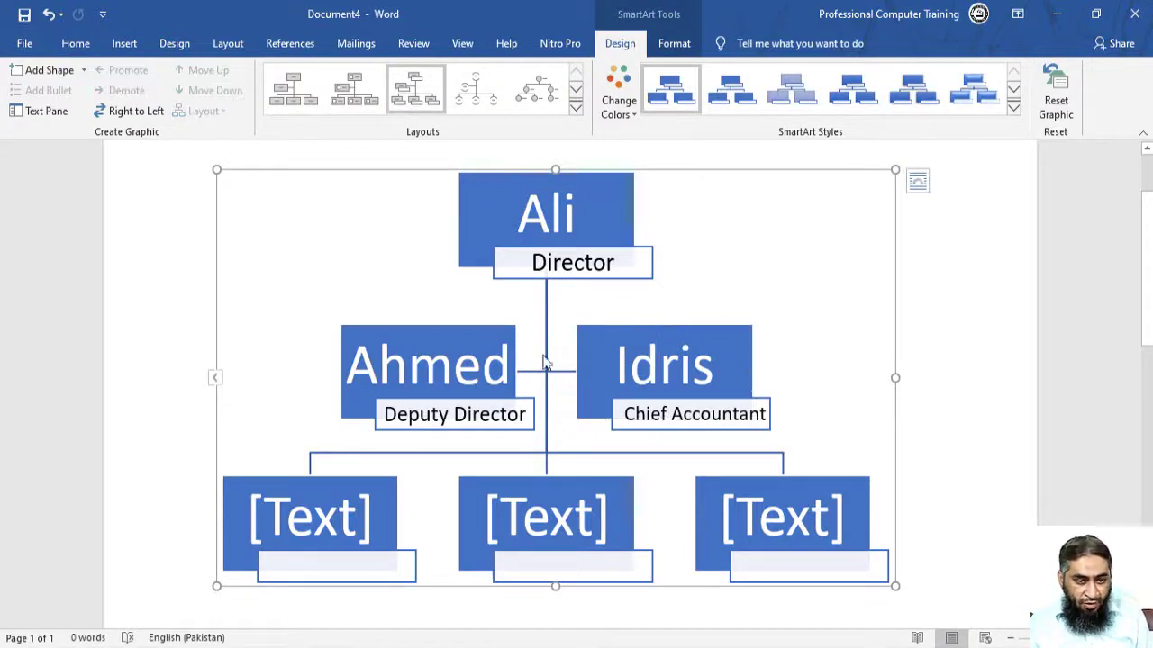
{"action": "left_click", "coordinate": [449, 379]}
{"action": "left_click", "coordinate": [597, 368]}
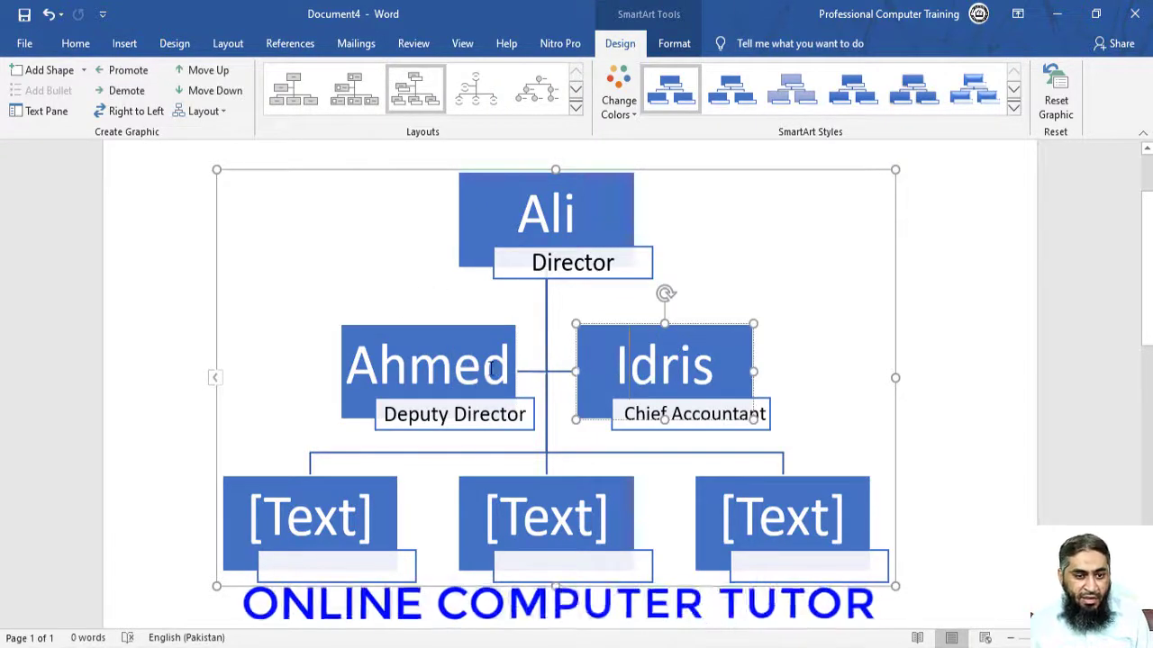
{"action": "key", "text": "shift+Tab"}
{"action": "left_click", "coordinate": [653, 358]}
{"action": "left_click", "coordinate": [476, 363]}
{"action": "left_click", "coordinate": [657, 361]}
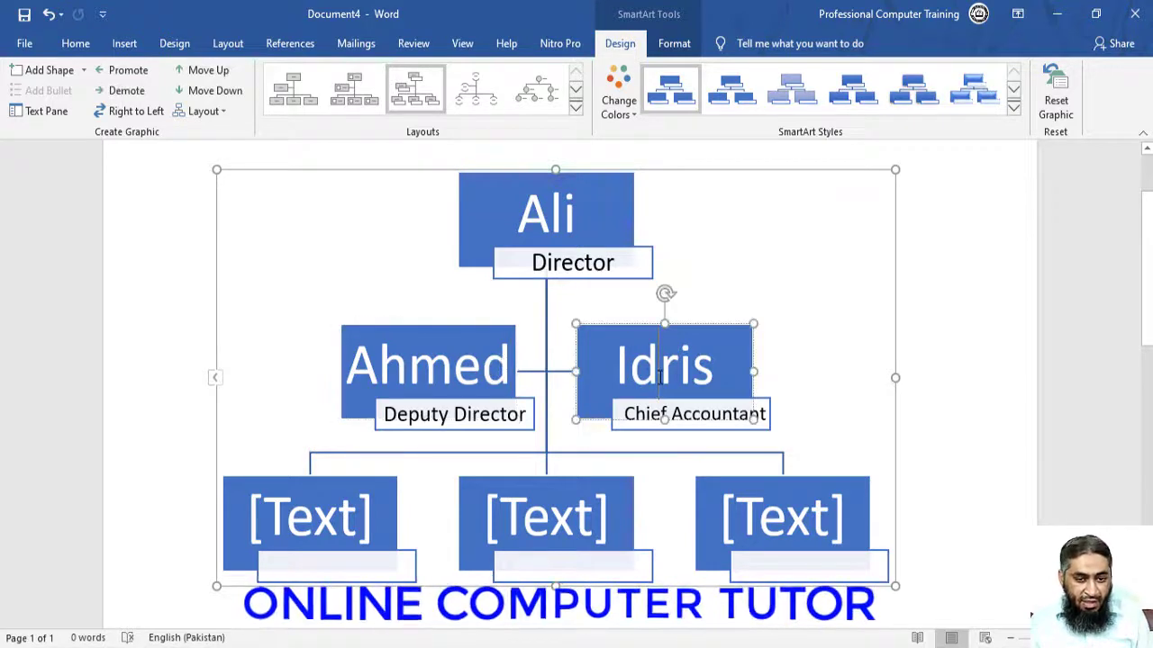
{"action": "left_click", "coordinate": [944, 332]}
{"action": "scroll", "coordinate": [944, 332], "scroll_direction": "down", "scroll_amount": 1}
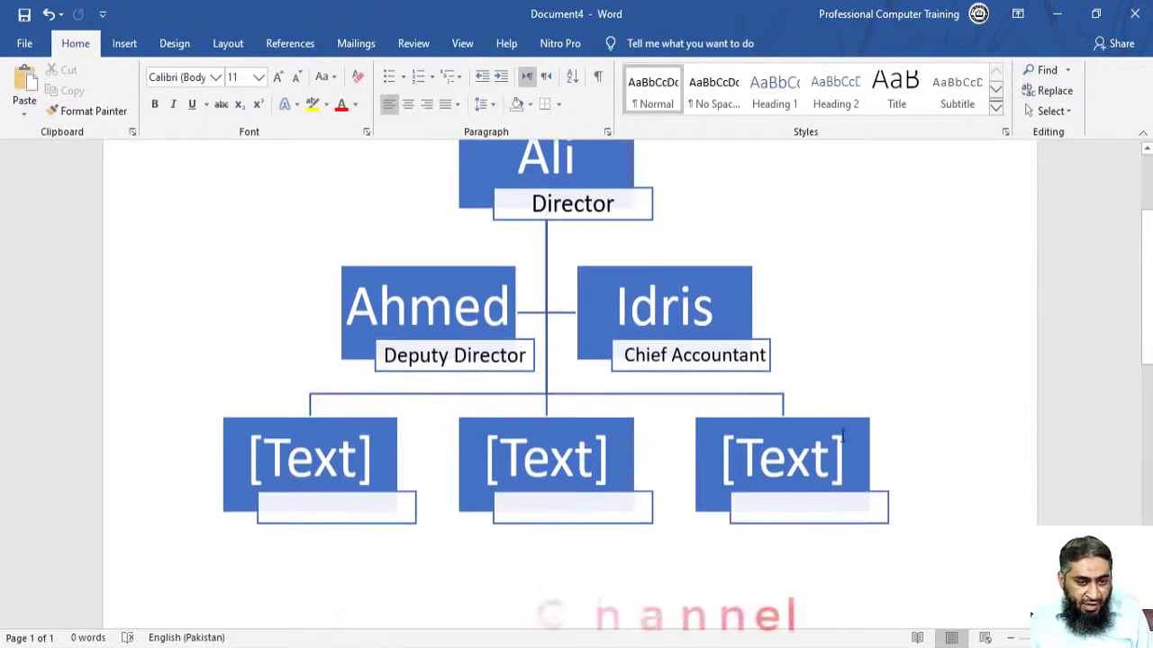
Add an assistant shape beneath the Deputy Director box
{"action": "scroll", "coordinate": [617, 489], "scroll_direction": "up", "scroll_amount": 1}
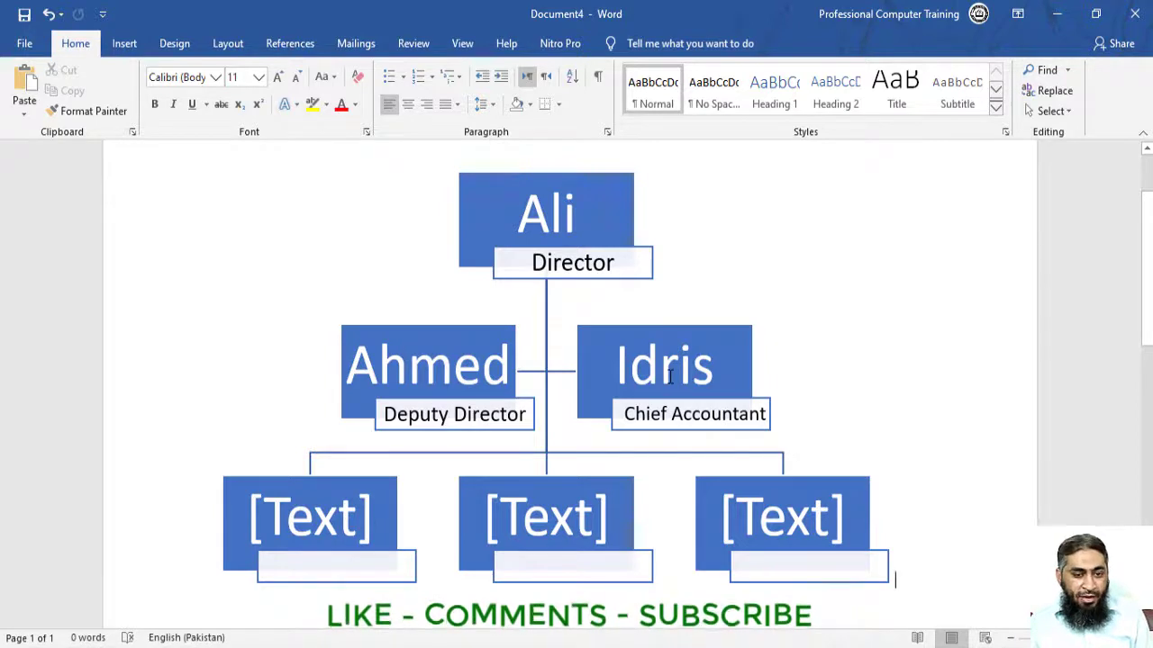
{"action": "left_click", "coordinate": [839, 382]}
{"action": "left_click", "coordinate": [418, 378]}
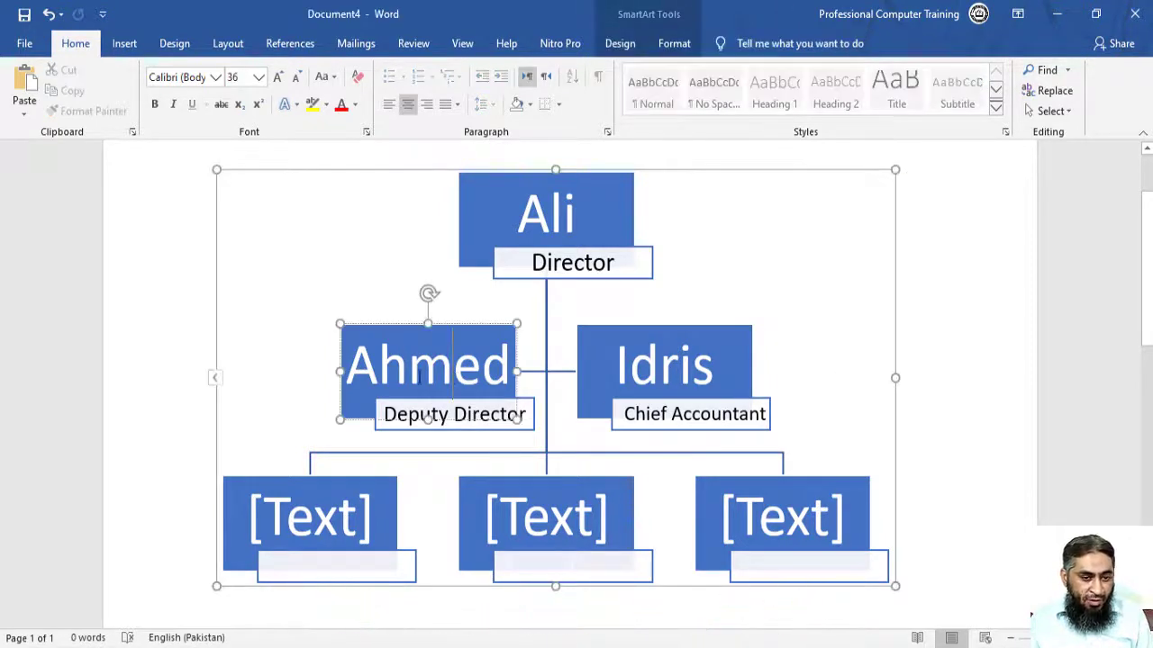
{"action": "left_click", "coordinate": [360, 422]}
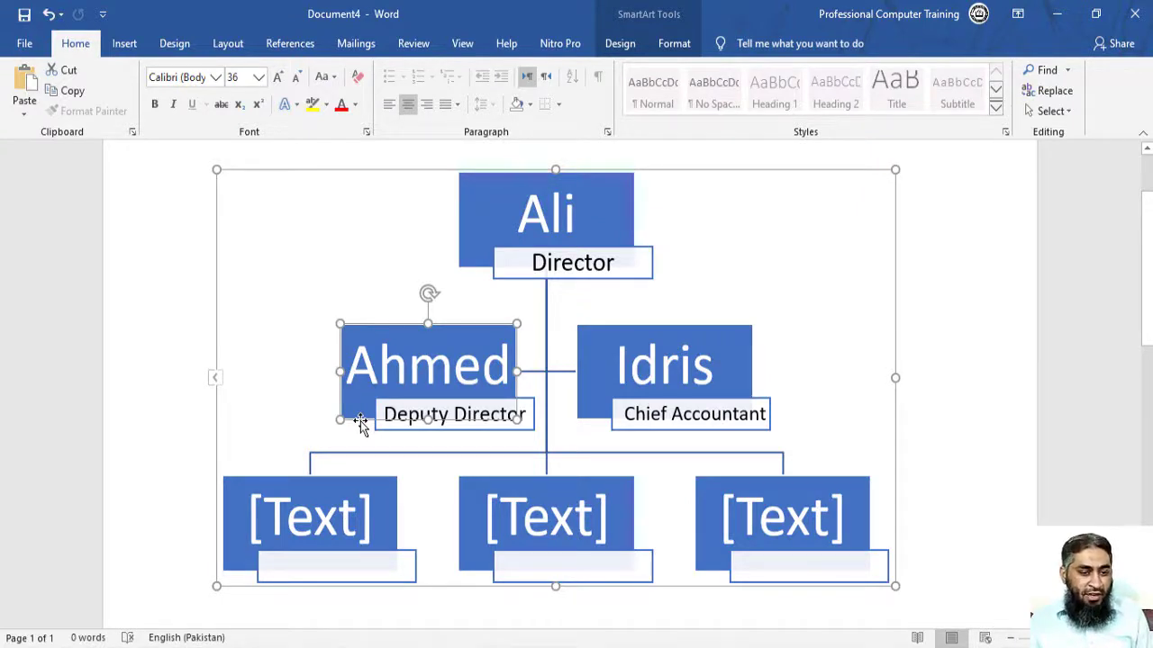
{"action": "right_click", "coordinate": [360, 425]}
{"action": "mouse_move", "coordinate": [441, 298]}
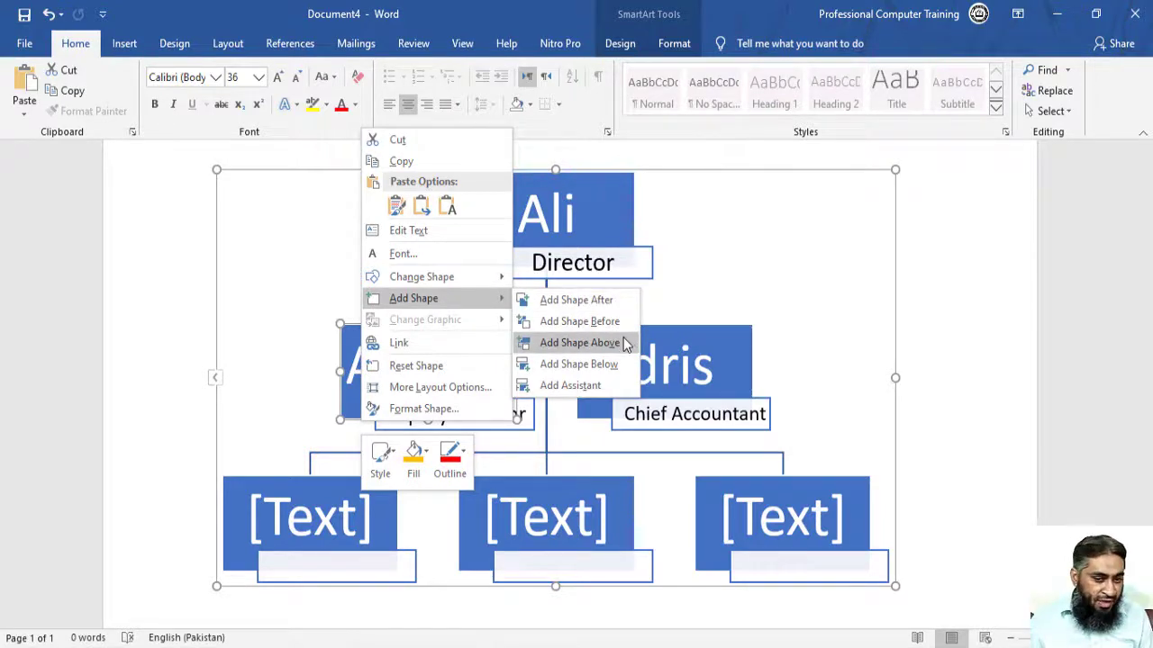
{"action": "left_click", "coordinate": [553, 387]}
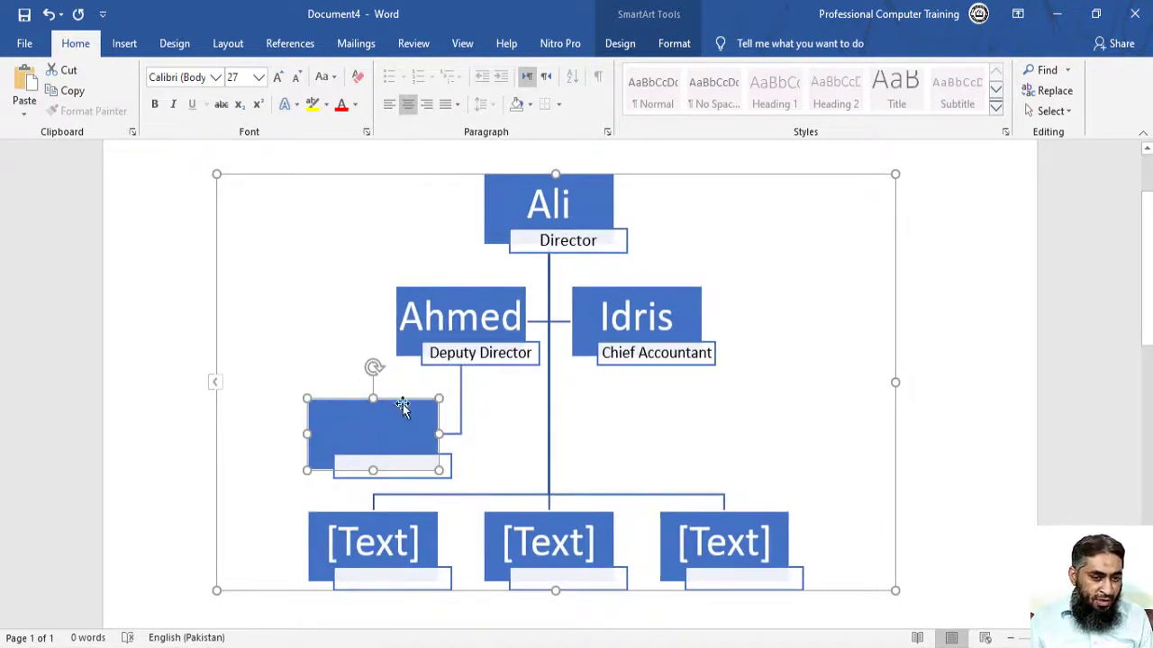
Enter the supervisor's name in the new assistant box below the Deputy Director
{"action": "right_click", "coordinate": [391, 416]}
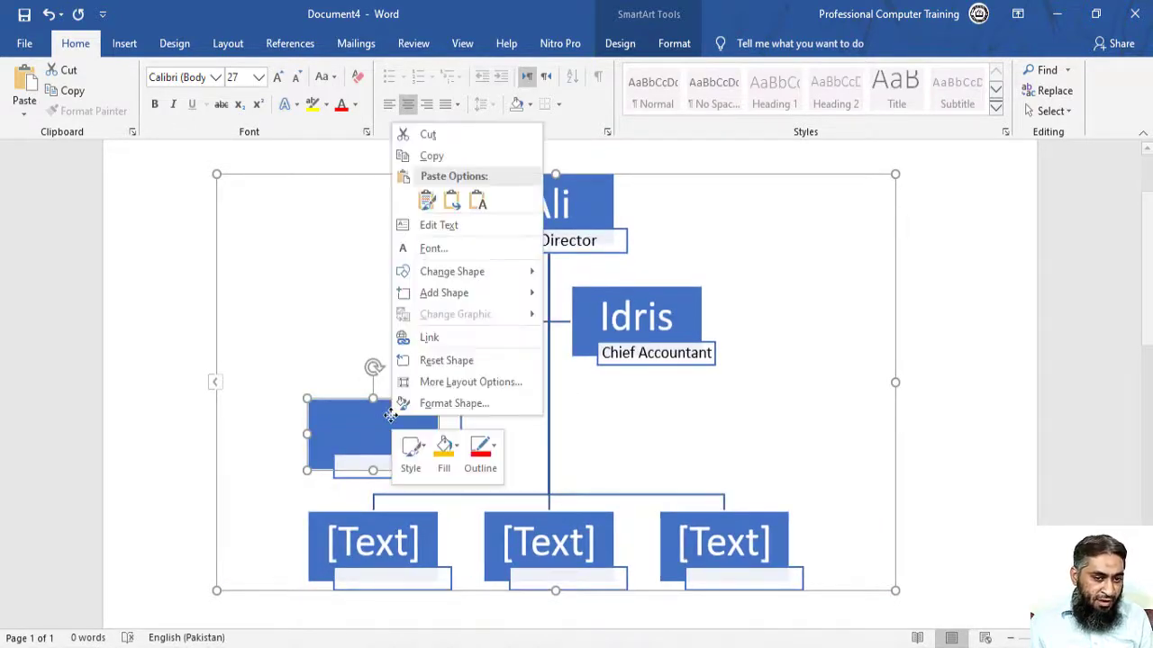
{"action": "left_click", "coordinate": [443, 232]}
{"action": "type", "text": "R"}
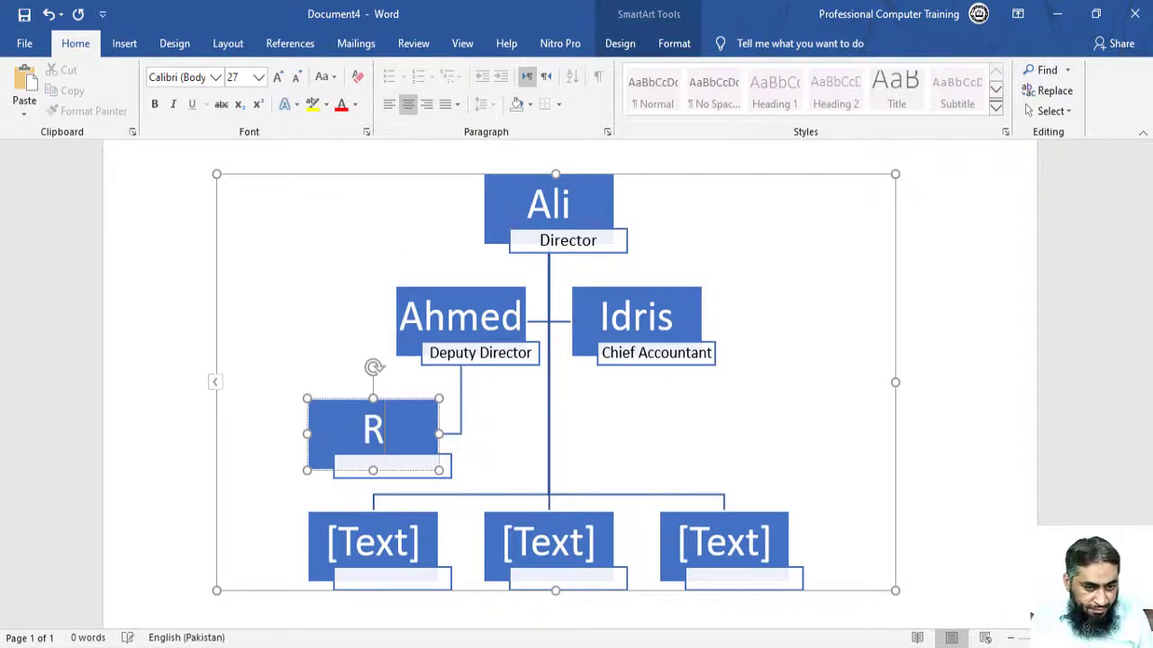
{"action": "type", "text": "amzan"}
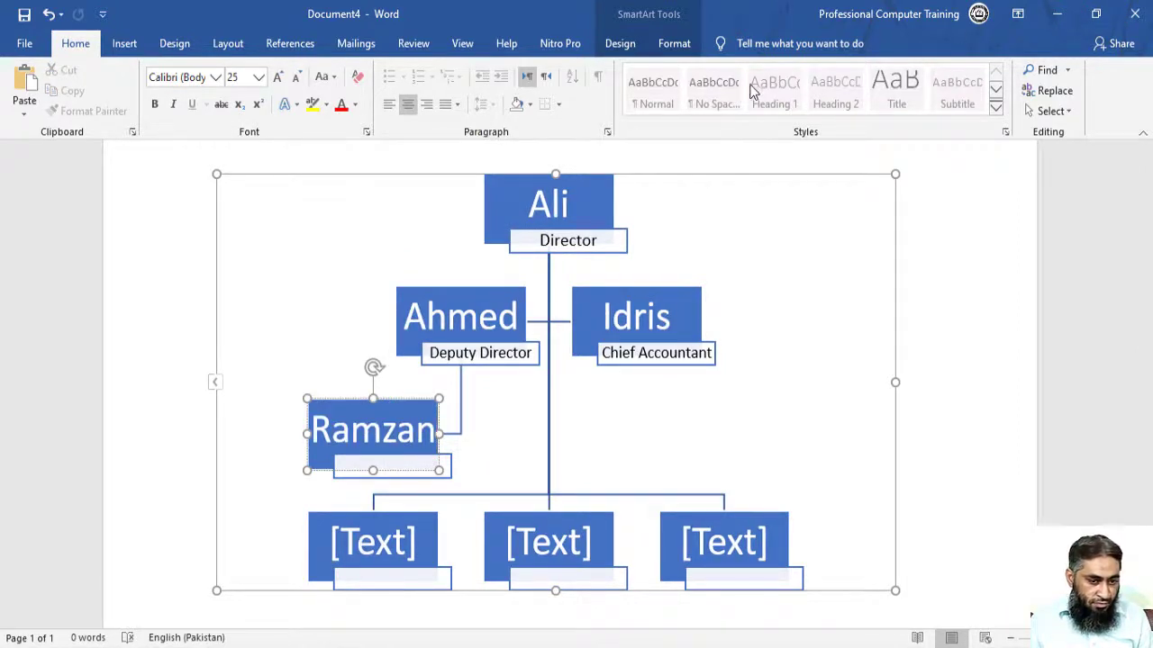
{"action": "left_click", "coordinate": [196, 420]}
Enter "Supervisor" in the title box of the Deputy Director's assistant and center the text
{"action": "left_click", "coordinate": [367, 464]}
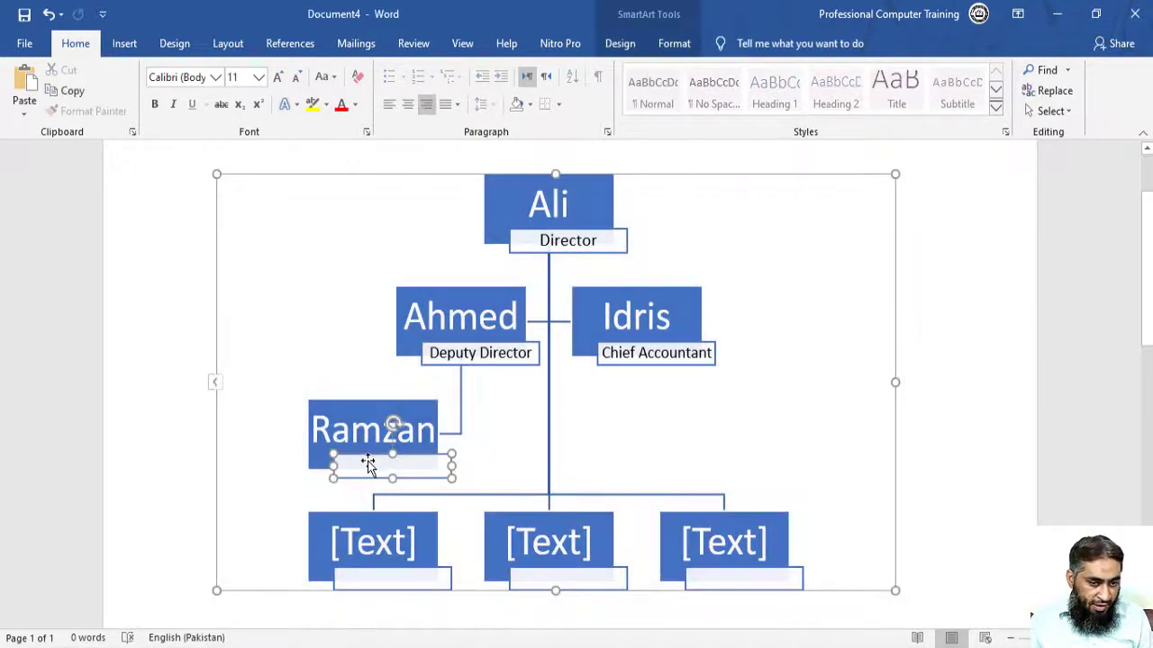
{"action": "right_click", "coordinate": [369, 463]}
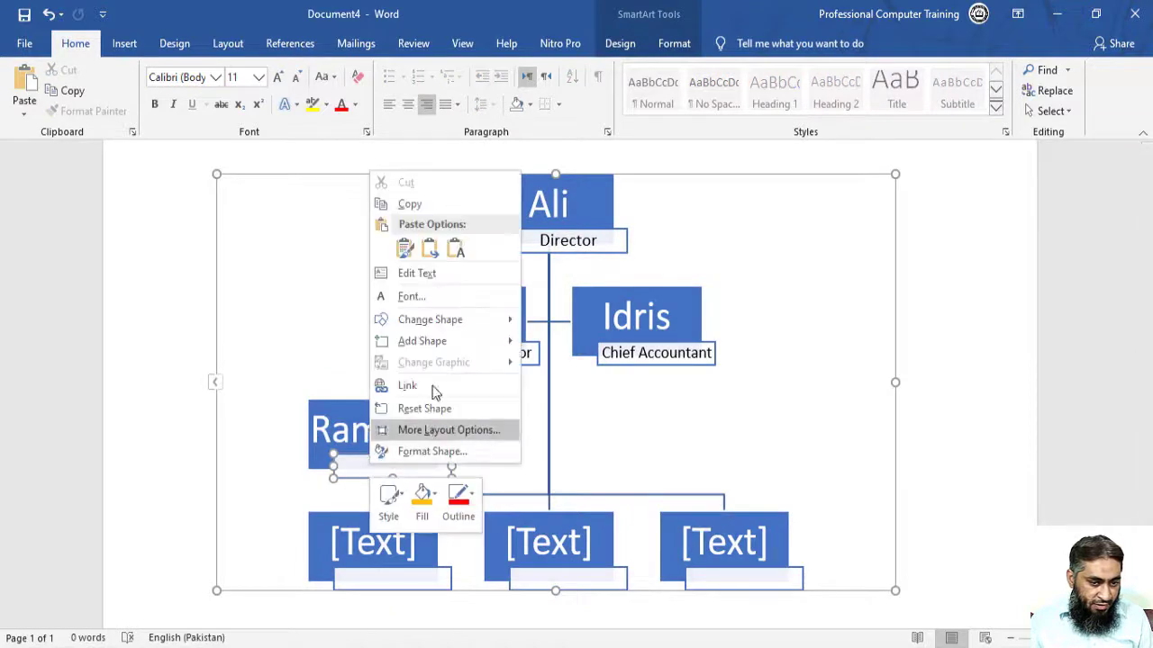
{"action": "left_click", "coordinate": [431, 274]}
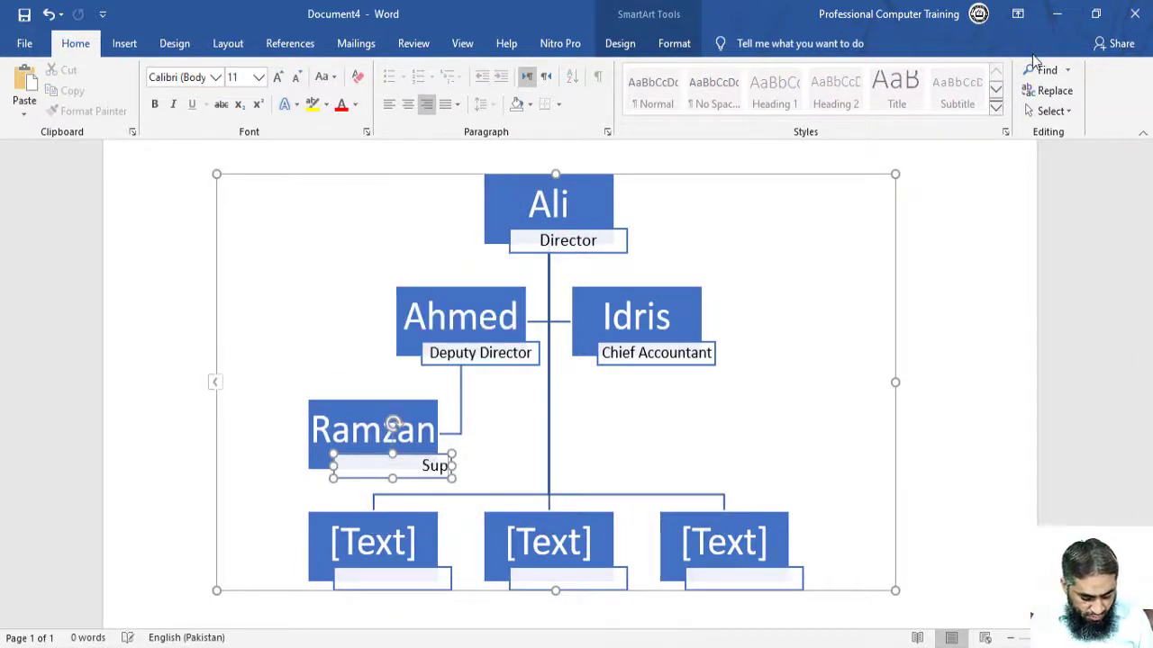
{"action": "type", "text": "Supervisor"}
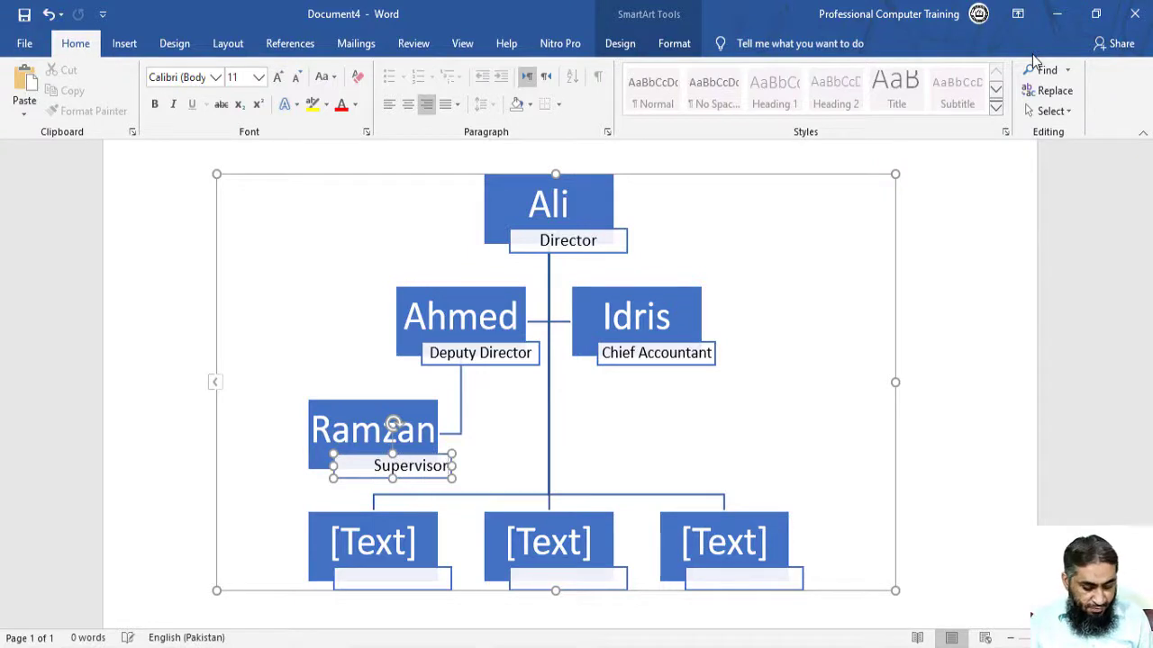
{"action": "key", "text": "ctrl+e"}
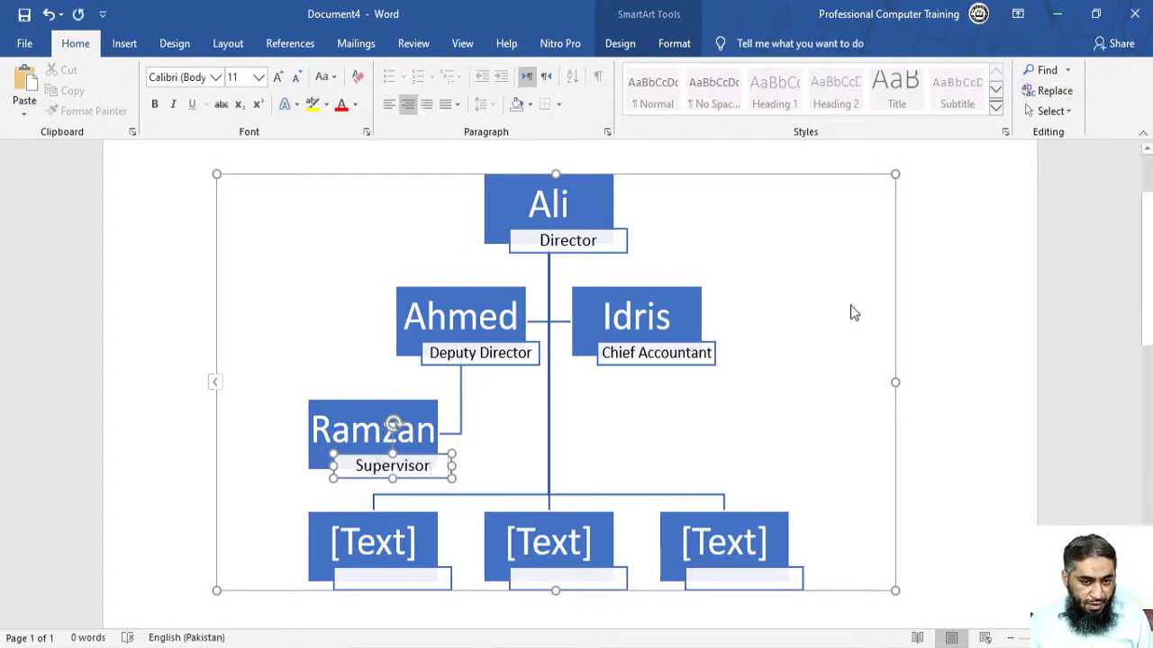
{"action": "left_click", "coordinate": [919, 342]}
Add a second assistant shape beneath the Deputy Director, beside the Supervisor box
{"action": "scroll", "coordinate": [643, 425], "scroll_direction": "down", "scroll_amount": 1}
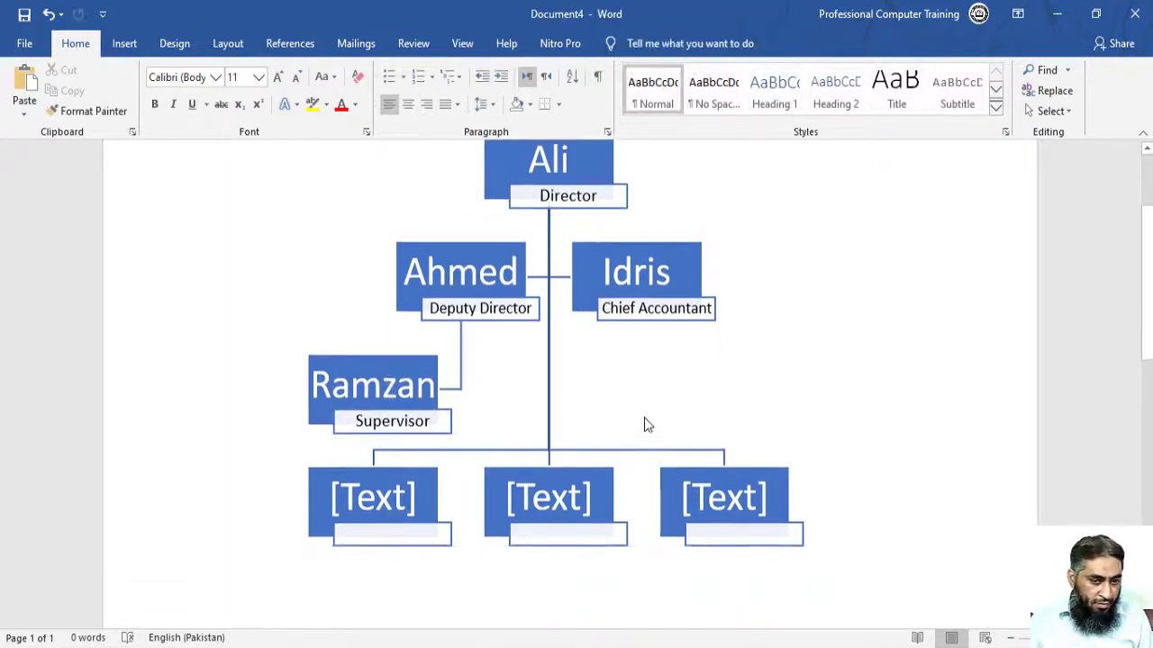
{"action": "left_click", "coordinate": [411, 291]}
{"action": "right_click", "coordinate": [410, 295]}
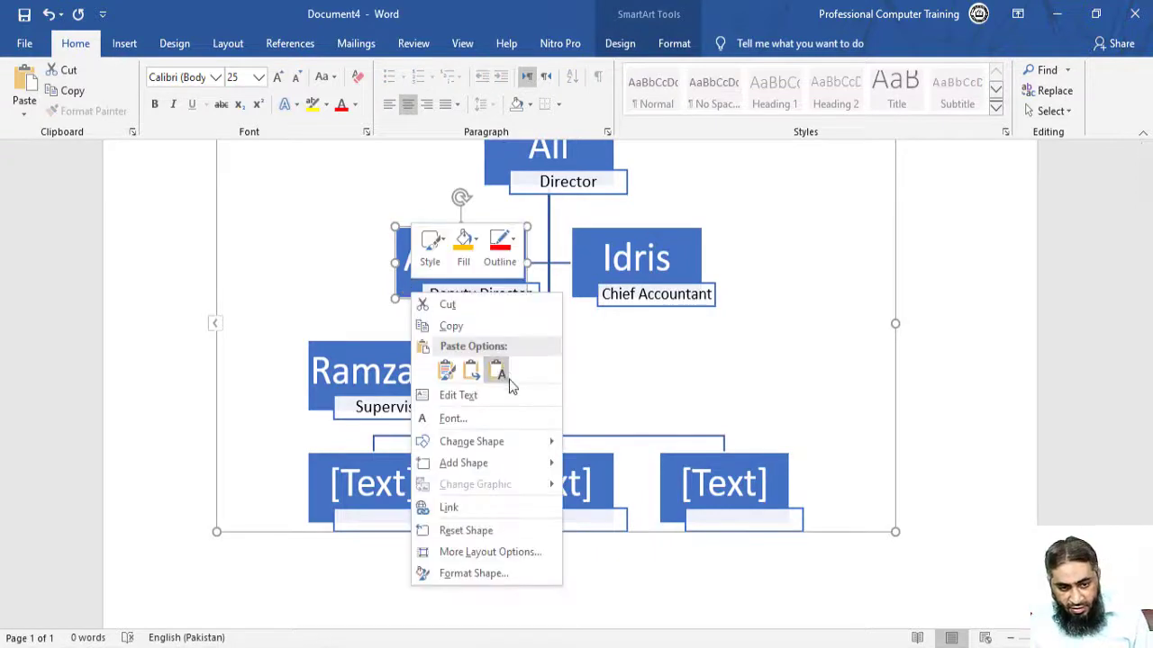
{"action": "mouse_move", "coordinate": [510, 464]}
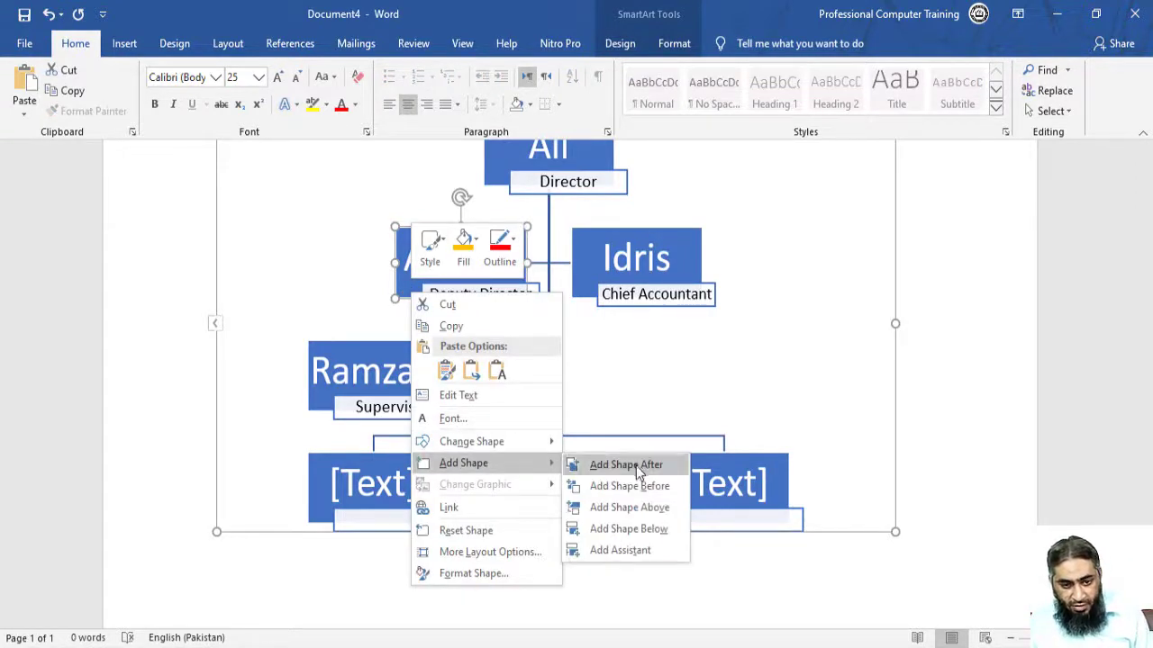
{"action": "left_click", "coordinate": [636, 551]}
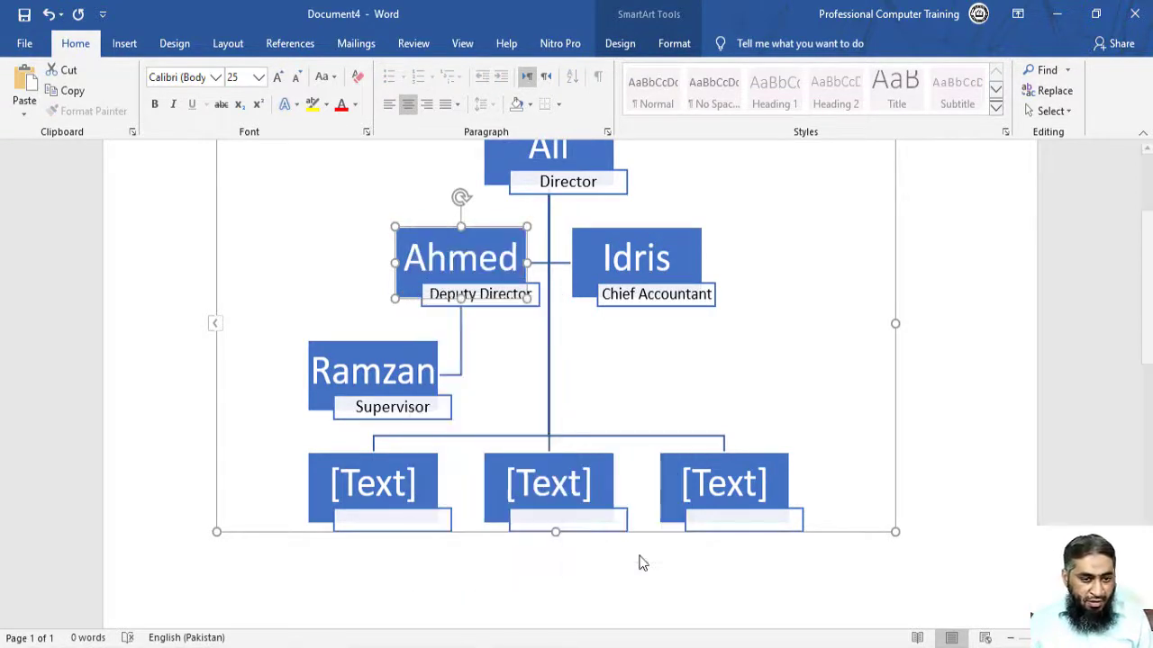
Enter the IT staff member's name in the empty box beside the Supervisor
{"action": "right_click", "coordinate": [551, 381]}
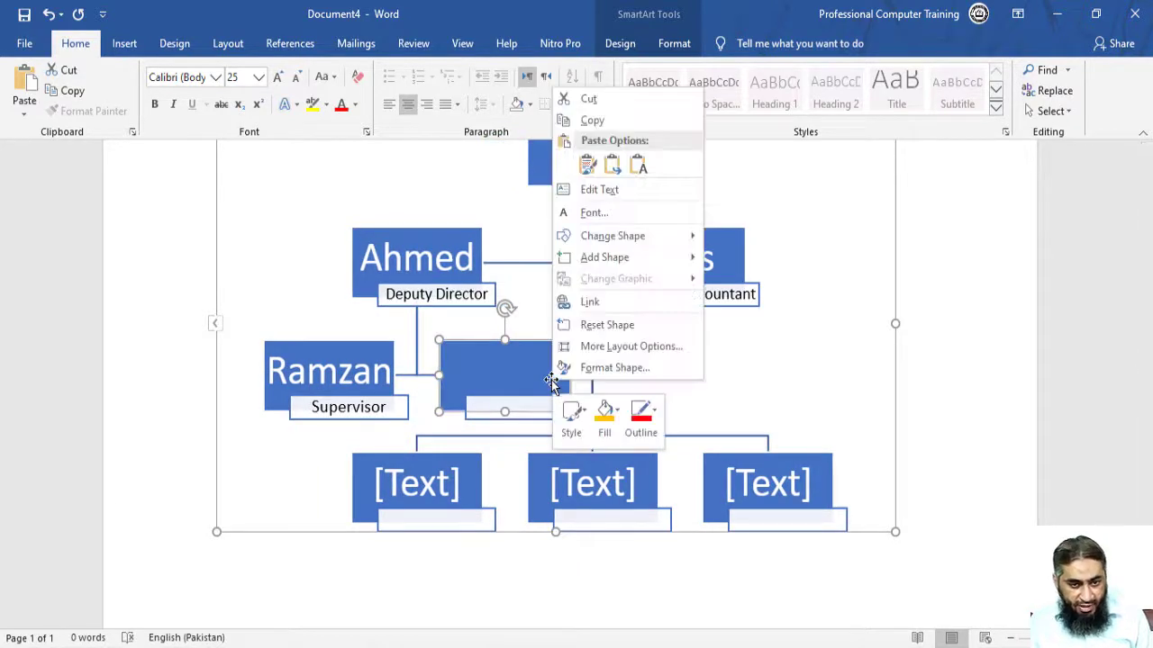
{"action": "left_click", "coordinate": [625, 194]}
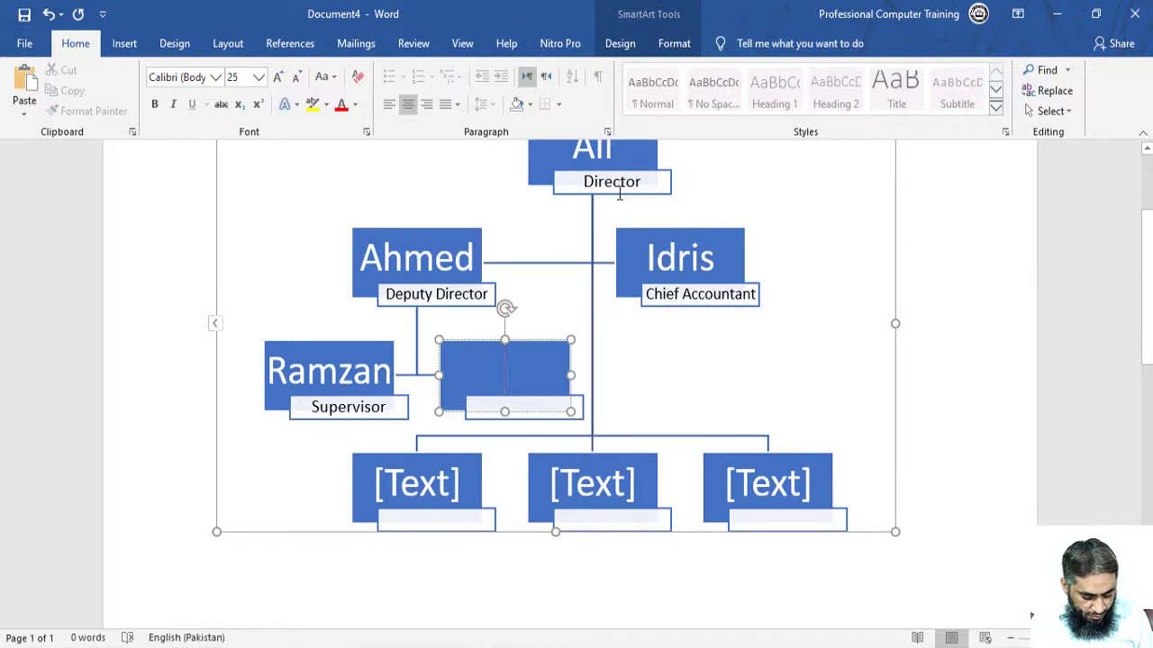
{"action": "type", "text": "Moiz"}
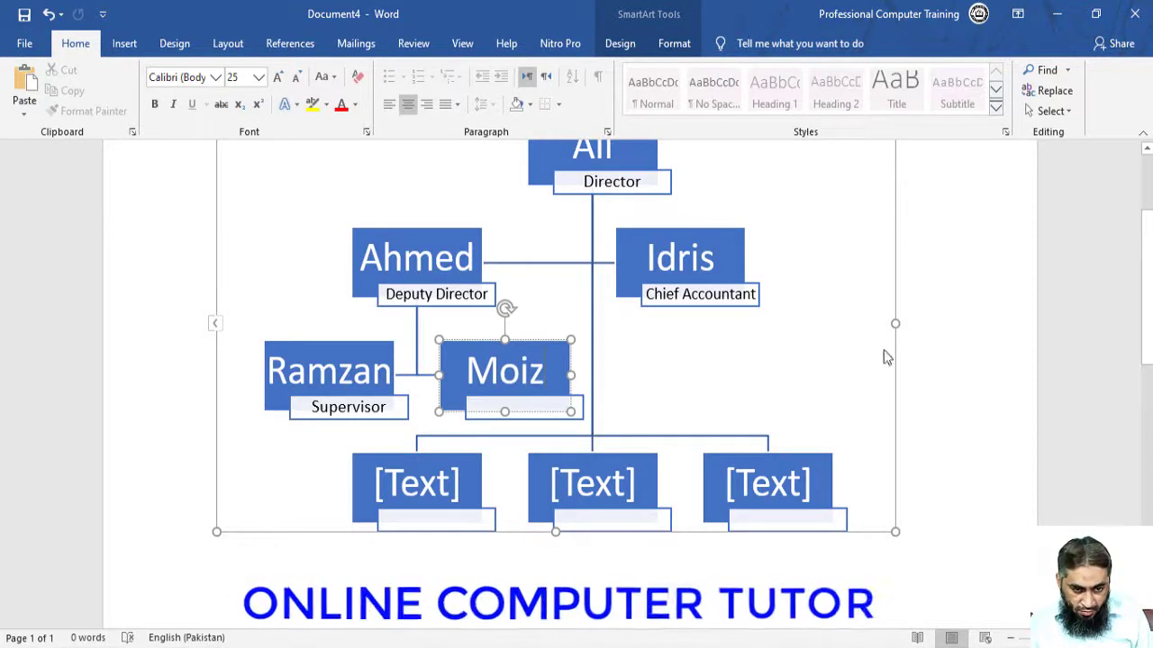
{"action": "left_click", "coordinate": [927, 362]}
Enter "IT Incharge" as centered text in the empty title box beside the Supervisor
{"action": "left_click", "coordinate": [531, 407]}
{"action": "right_click", "coordinate": [530, 405]}
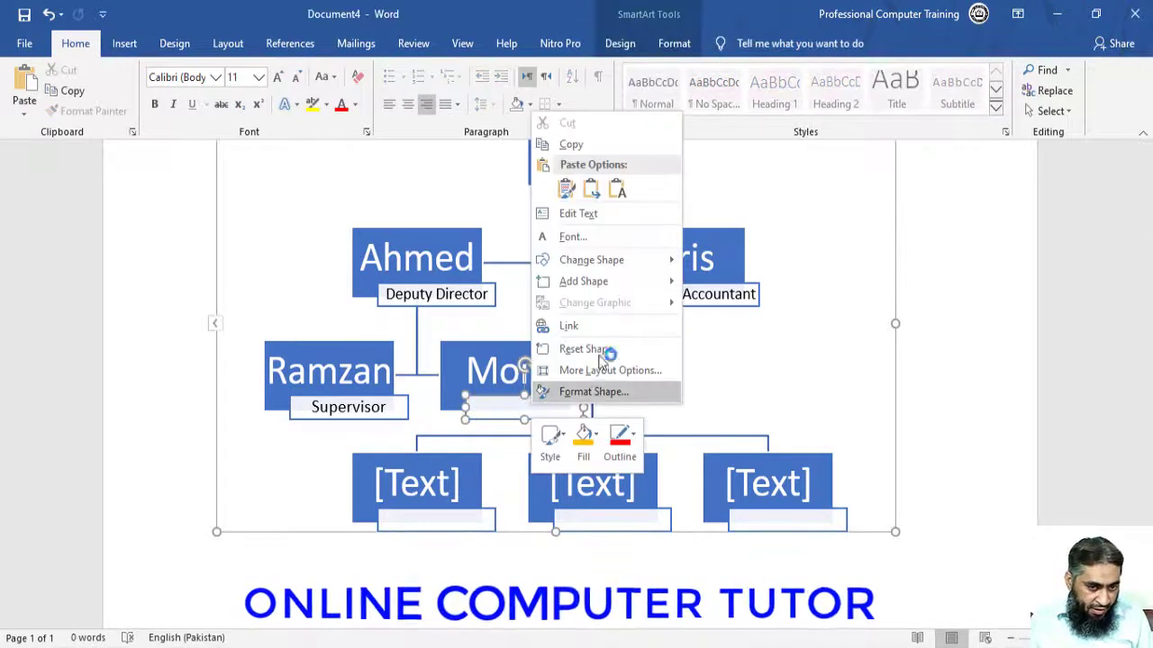
{"action": "left_click", "coordinate": [598, 213]}
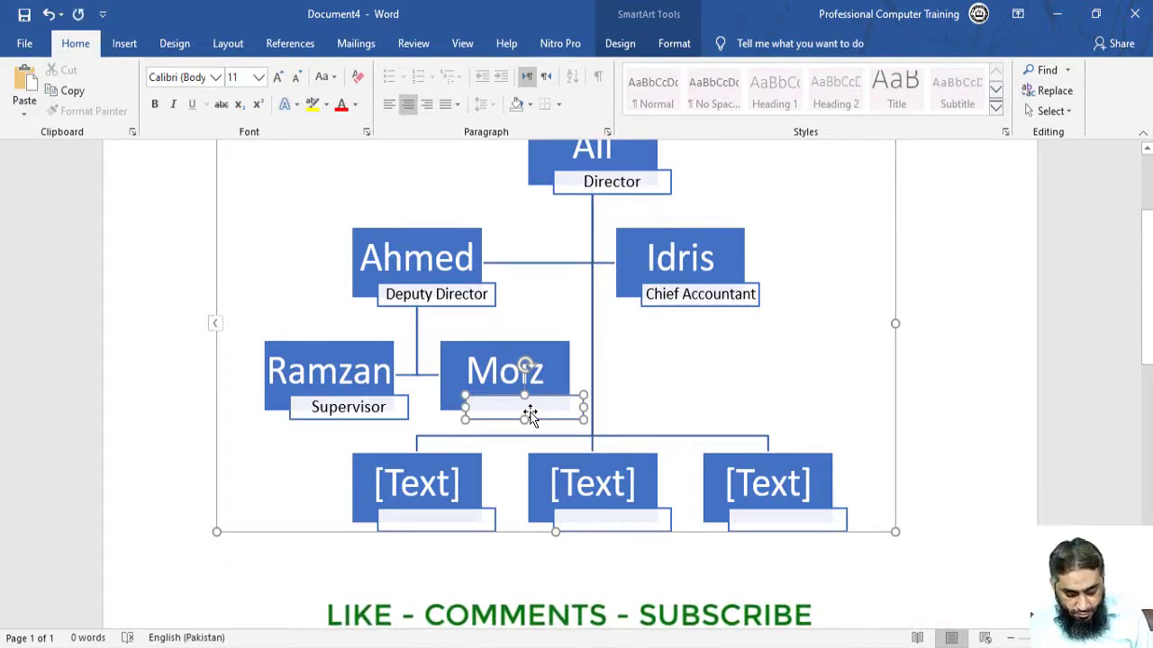
{"action": "left_click", "coordinate": [529, 414]}
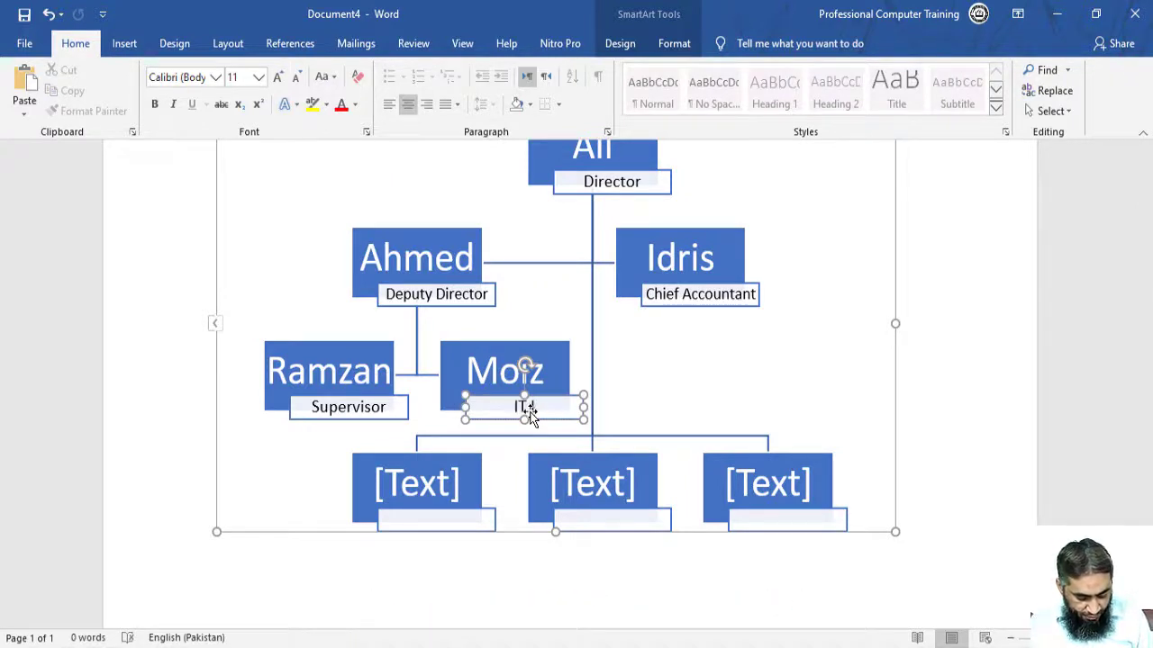
{"action": "type", "text": "IT Incharge"}
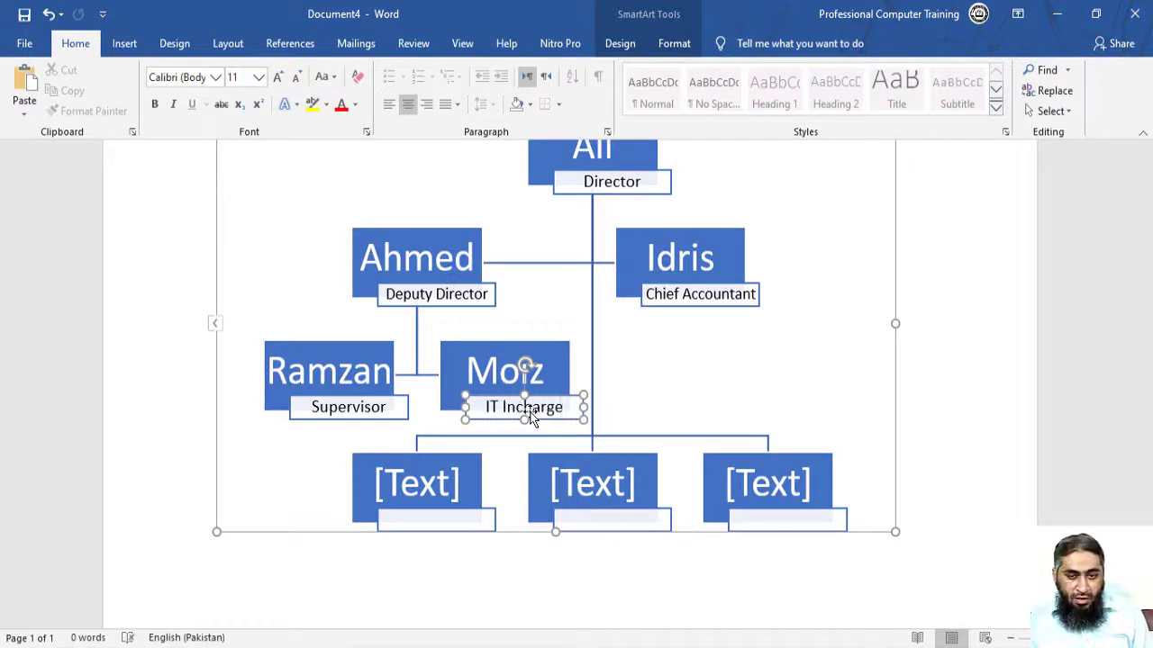
{"action": "left_click", "coordinate": [1024, 419]}
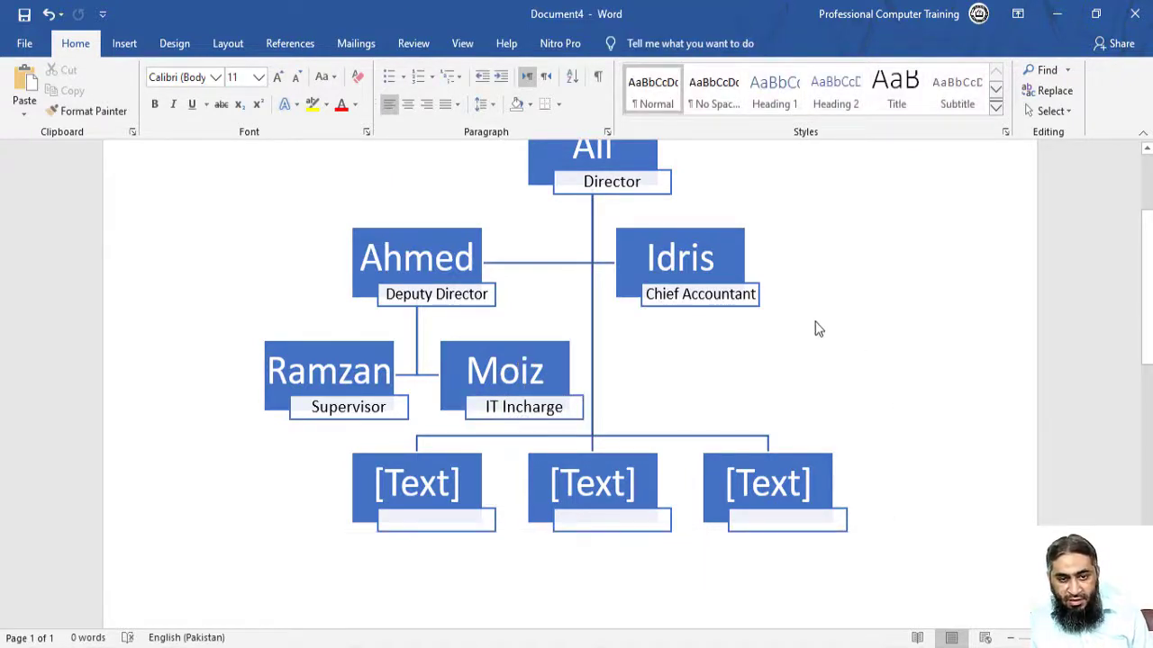
Add a new shape below the Chief Accountant box
{"action": "scroll", "coordinate": [814, 328], "scroll_direction": "down", "scroll_amount": 2}
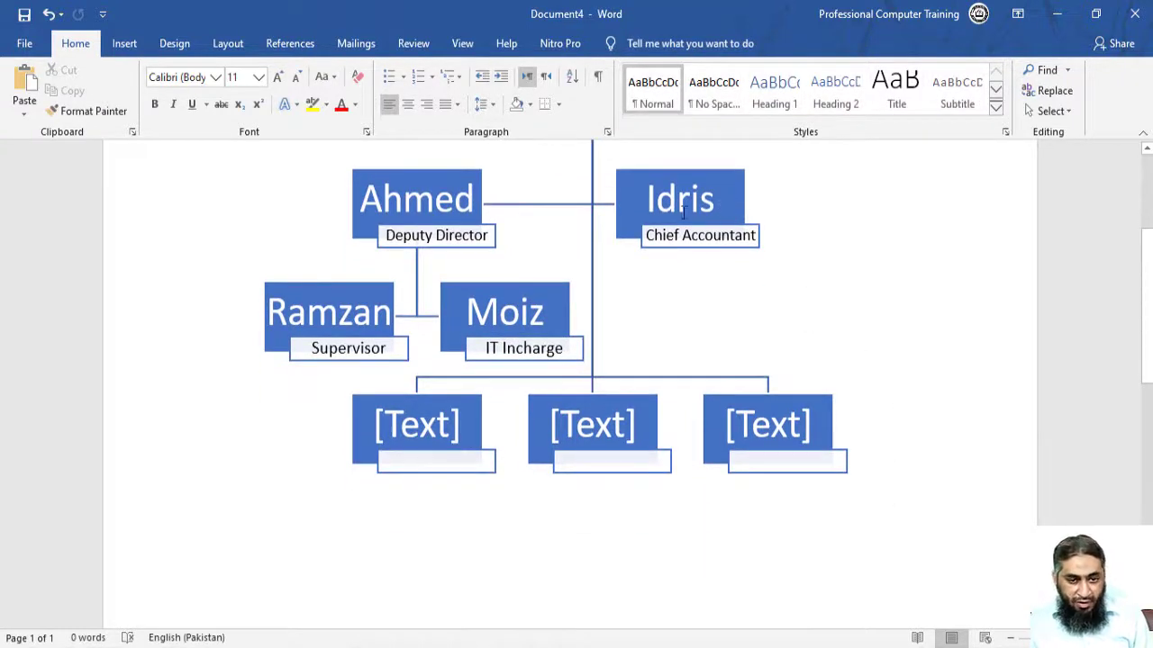
{"action": "left_click", "coordinate": [629, 241]}
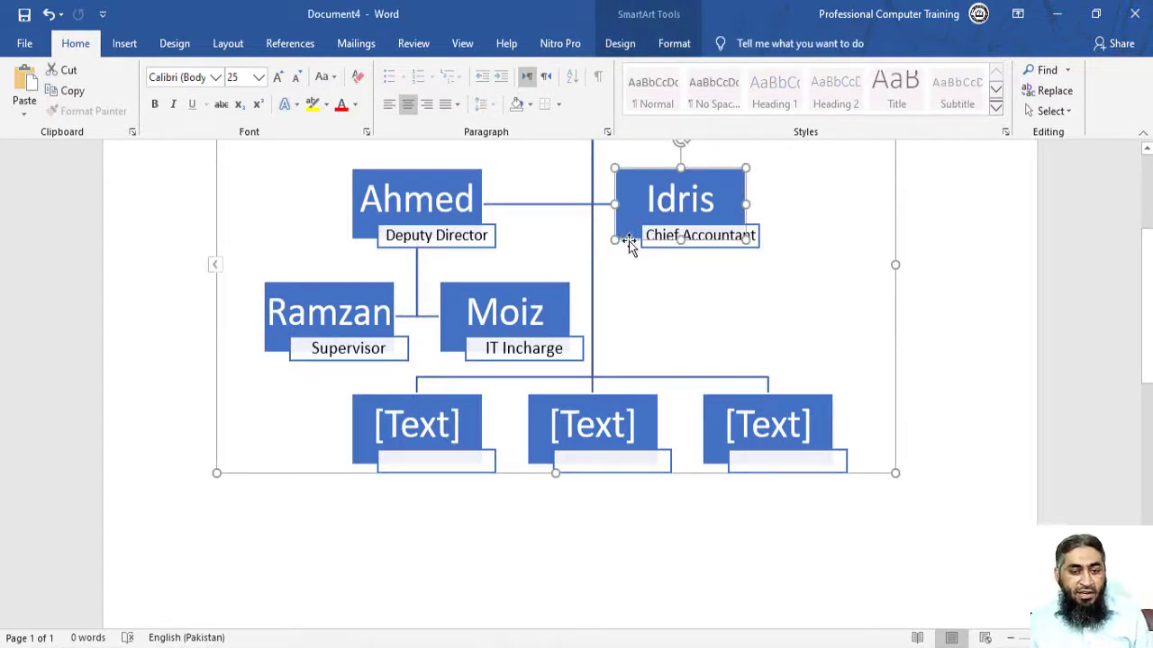
{"action": "right_click", "coordinate": [628, 243]}
{"action": "mouse_move", "coordinate": [711, 412]}
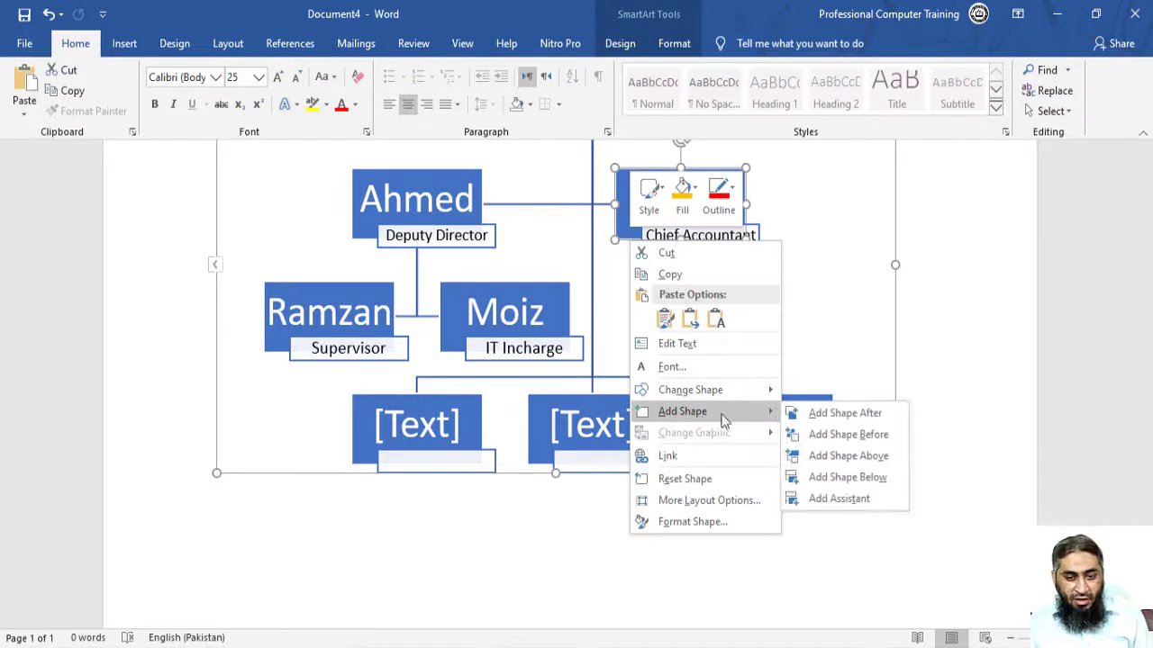
{"action": "left_click", "coordinate": [896, 477]}
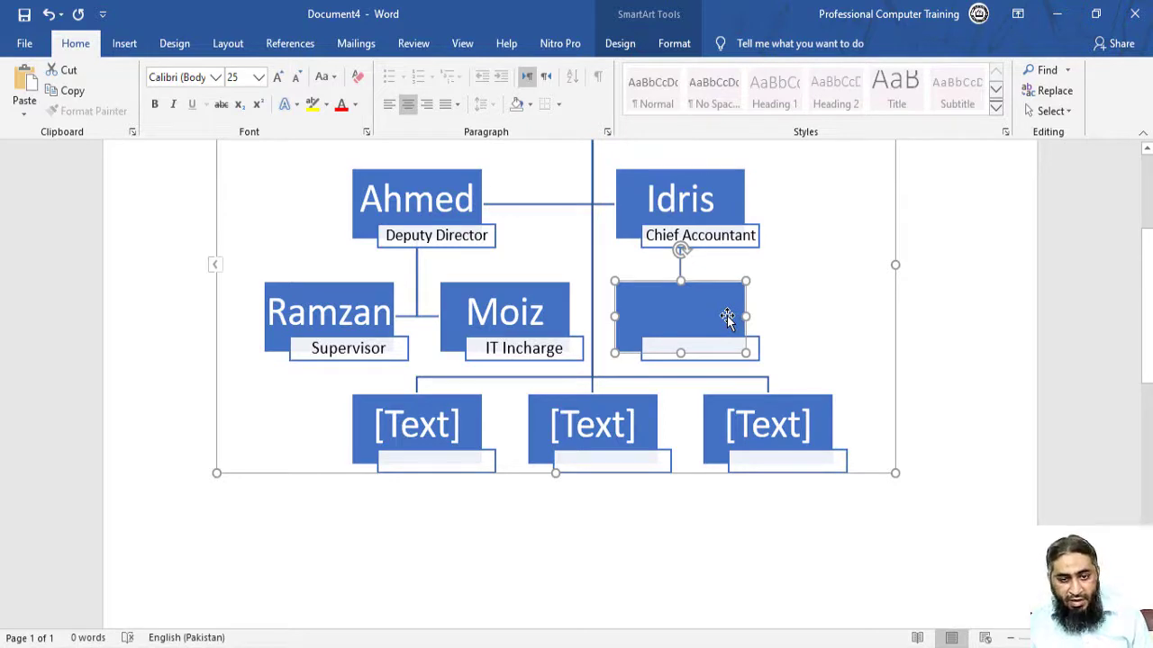
Enter the accountant's name in the empty box below the Chief Accountant
{"action": "right_click", "coordinate": [726, 316]}
{"action": "left_click", "coordinate": [800, 420]}
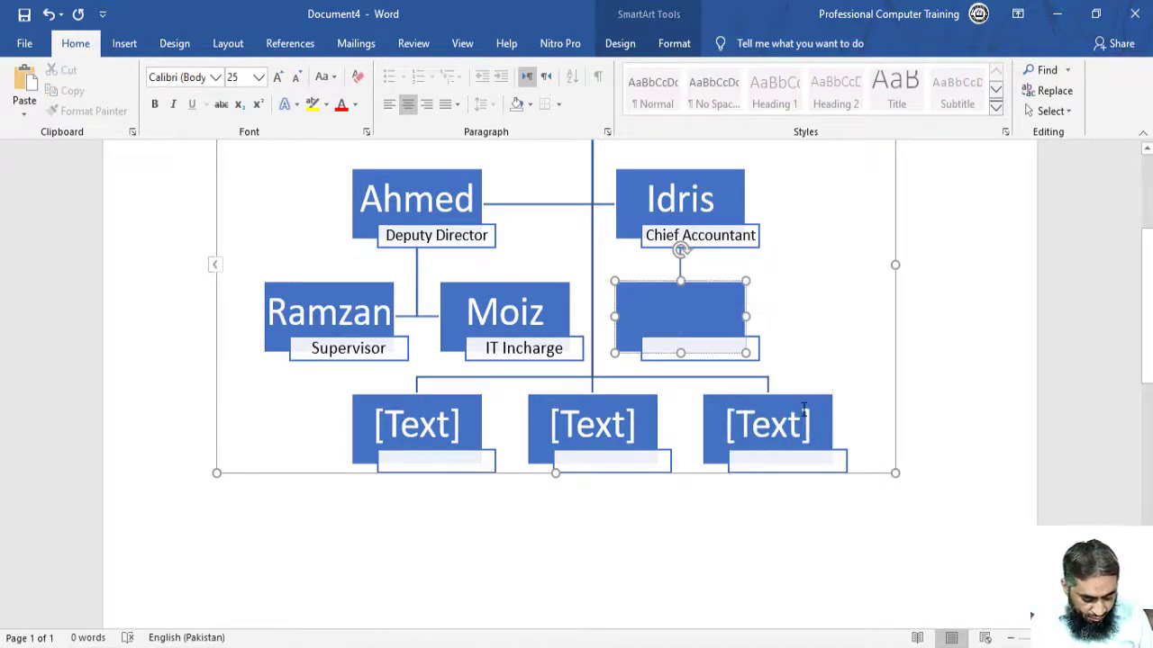
{"action": "type", "text": "Mohsin"}
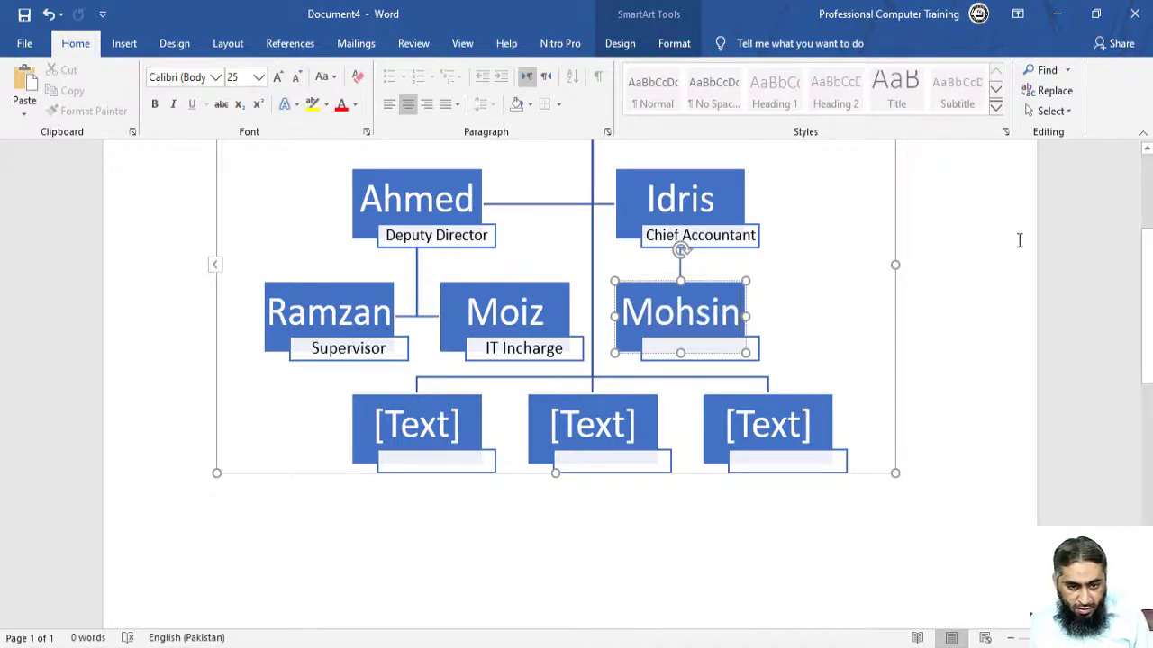
{"action": "left_click", "coordinate": [974, 309]}
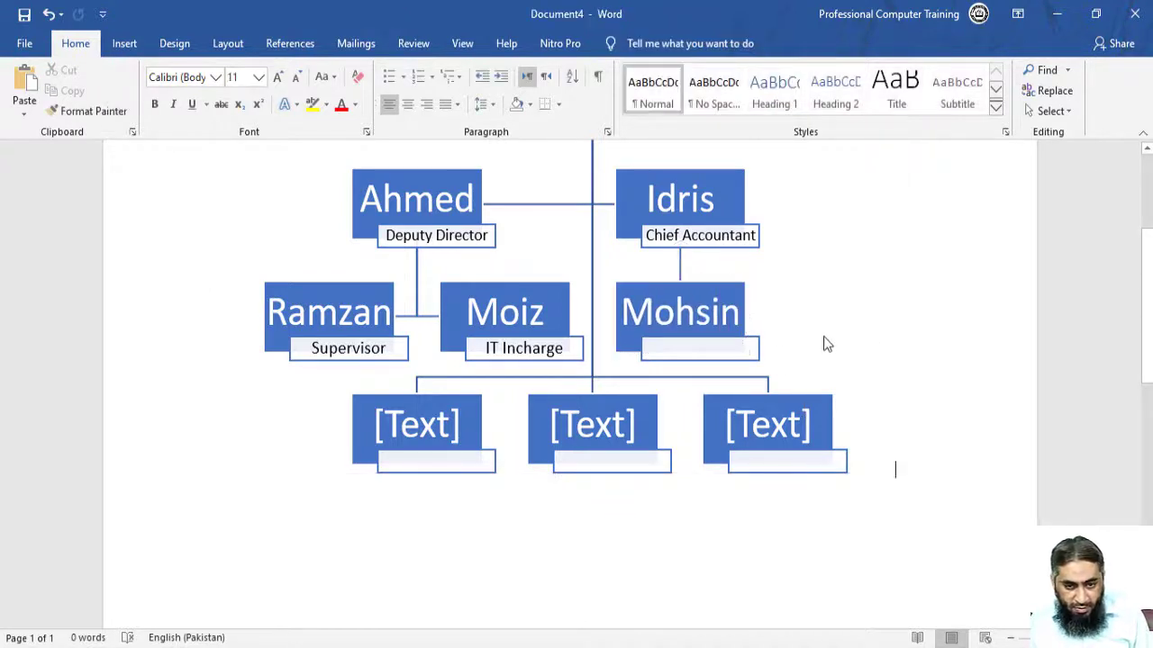
Enter "Accountant" in the title box of the shape below the Chief Accountant
{"action": "right_click", "coordinate": [744, 350]}
{"action": "left_click", "coordinate": [808, 450]}
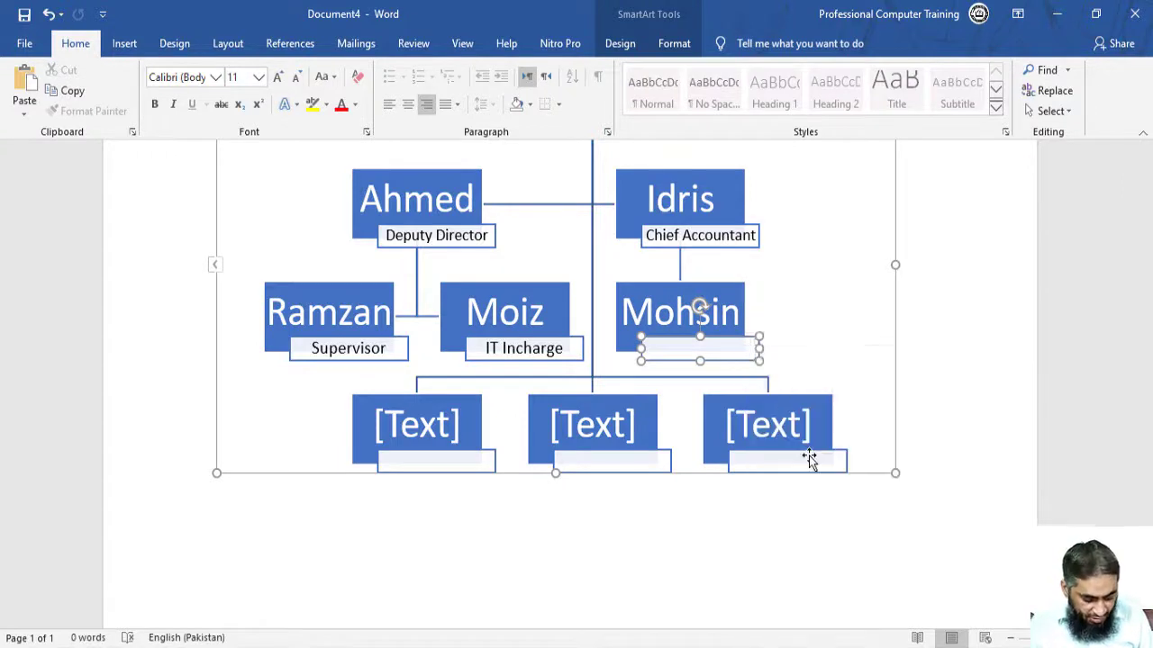
{"action": "type", "text": "A"}
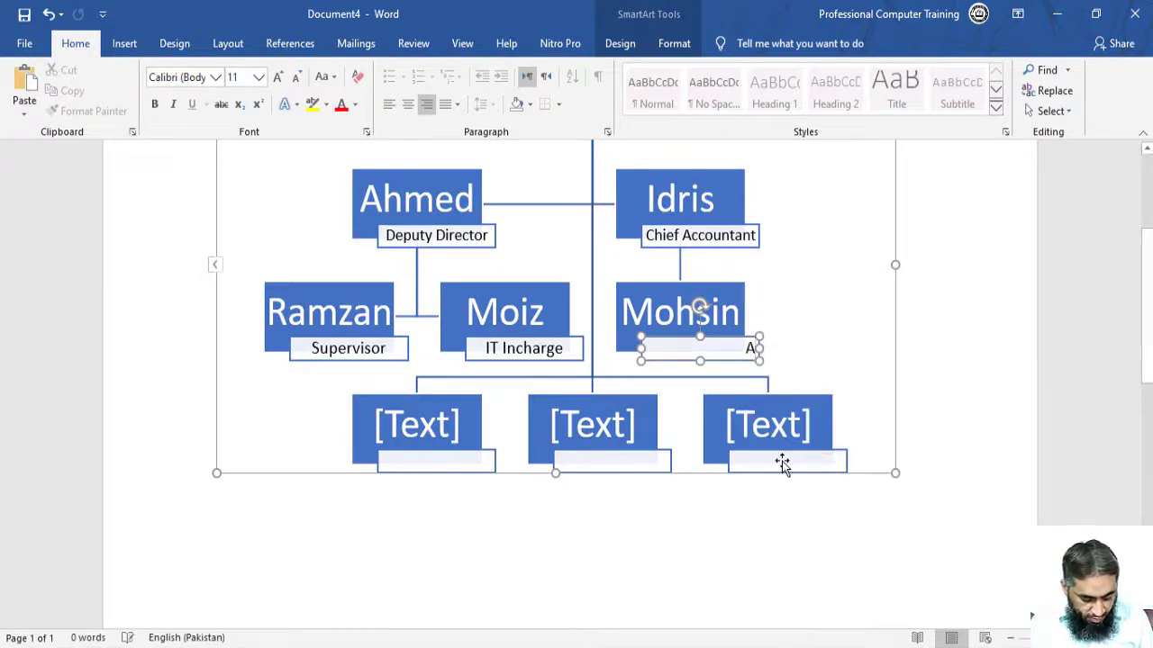
{"action": "type", "text": "ccountant"}
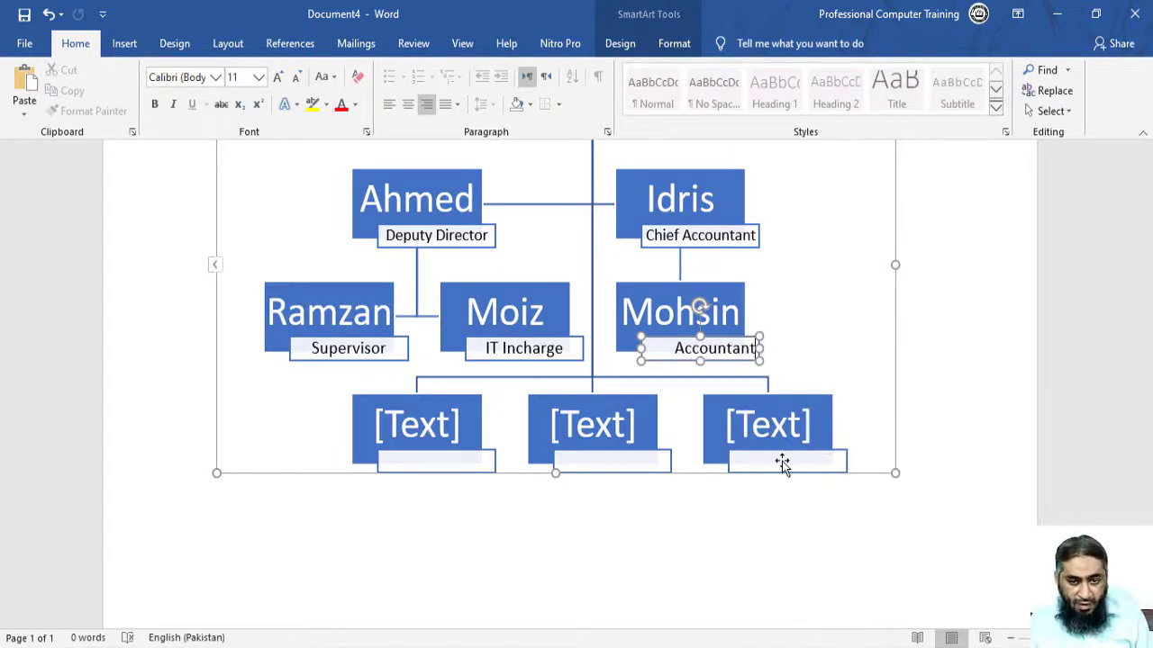
Add a new shape after the Accountant box, on the same level under the Chief Accountant
{"action": "key", "text": "Escape"}
{"action": "key", "text": "Escape"}
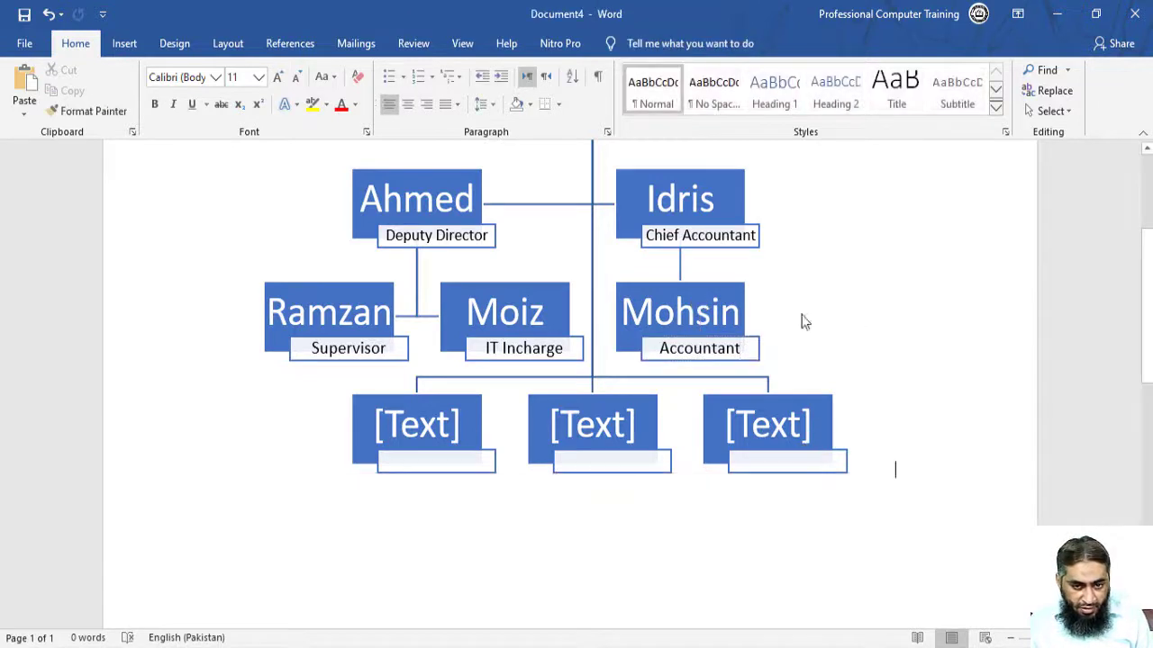
{"action": "left_click", "coordinate": [736, 285]}
{"action": "right_click", "coordinate": [735, 287]}
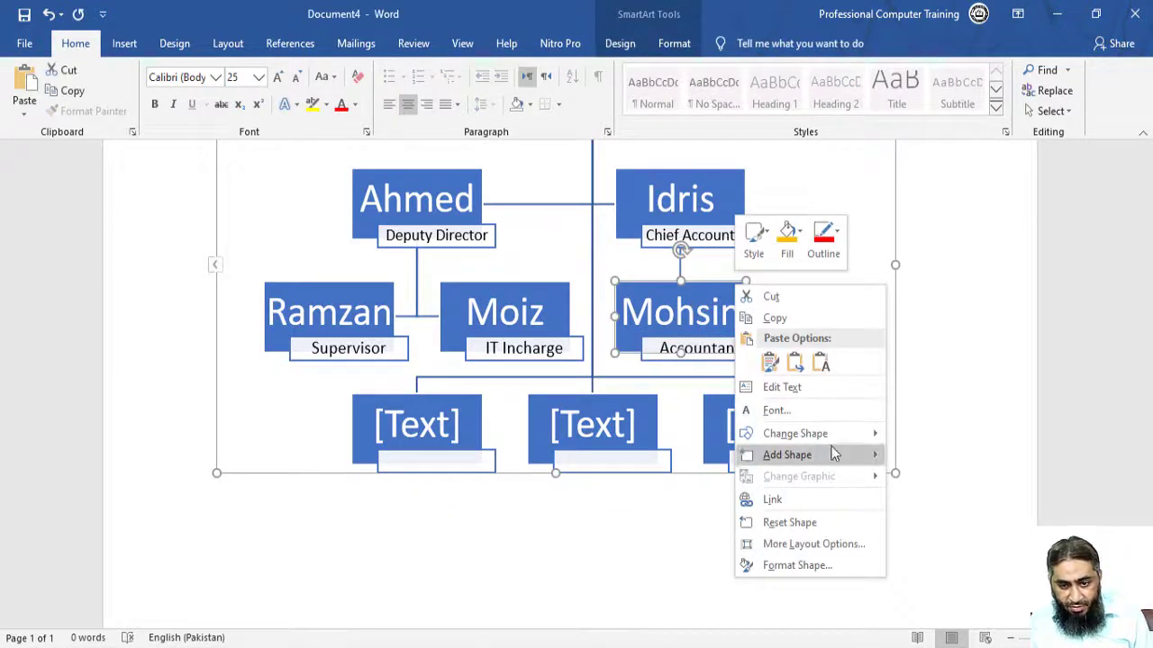
{"action": "mouse_move", "coordinate": [840, 456]}
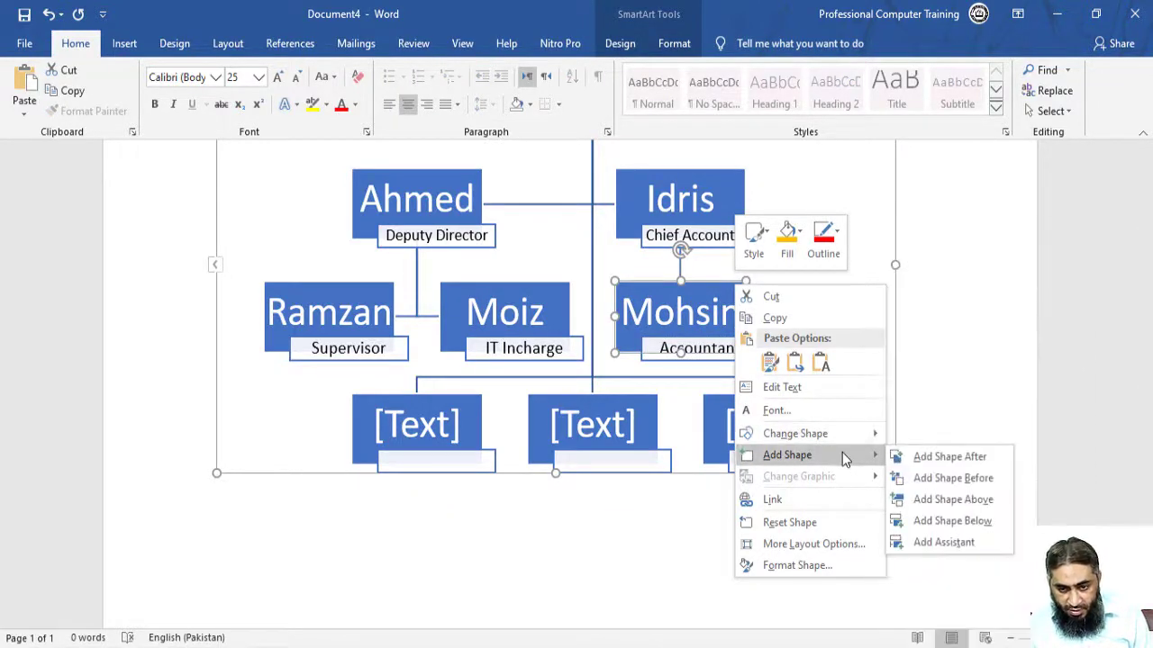
{"action": "left_click", "coordinate": [951, 458]}
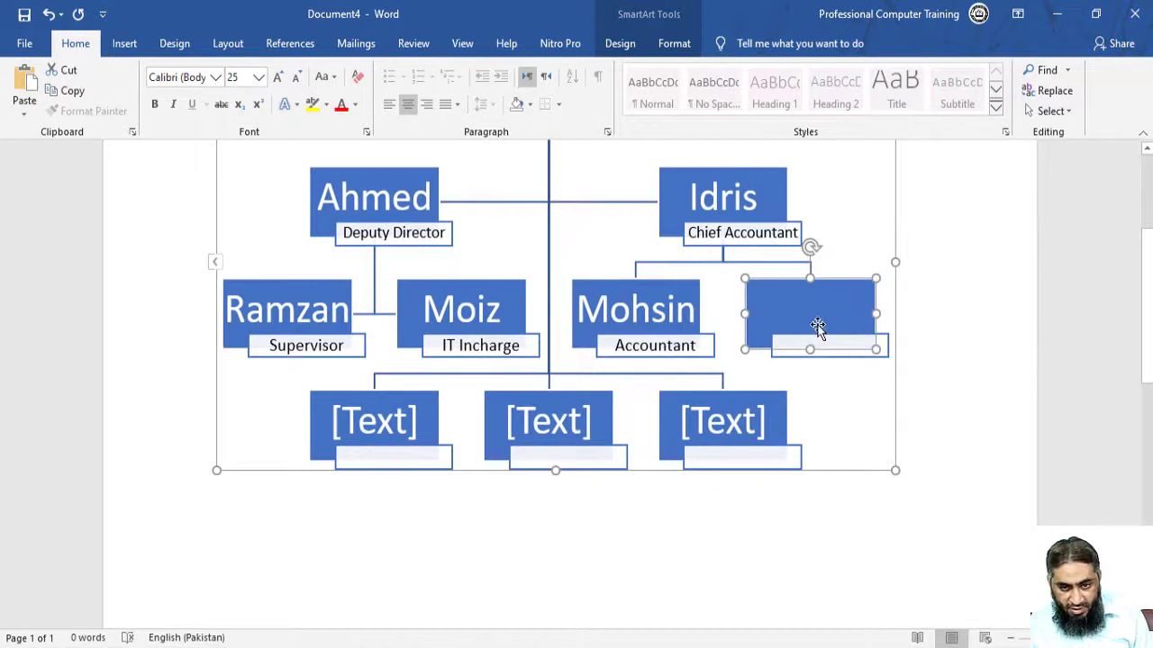
Enter the staff member's name in the empty box beside the Accountant
{"action": "right_click", "coordinate": [821, 321]}
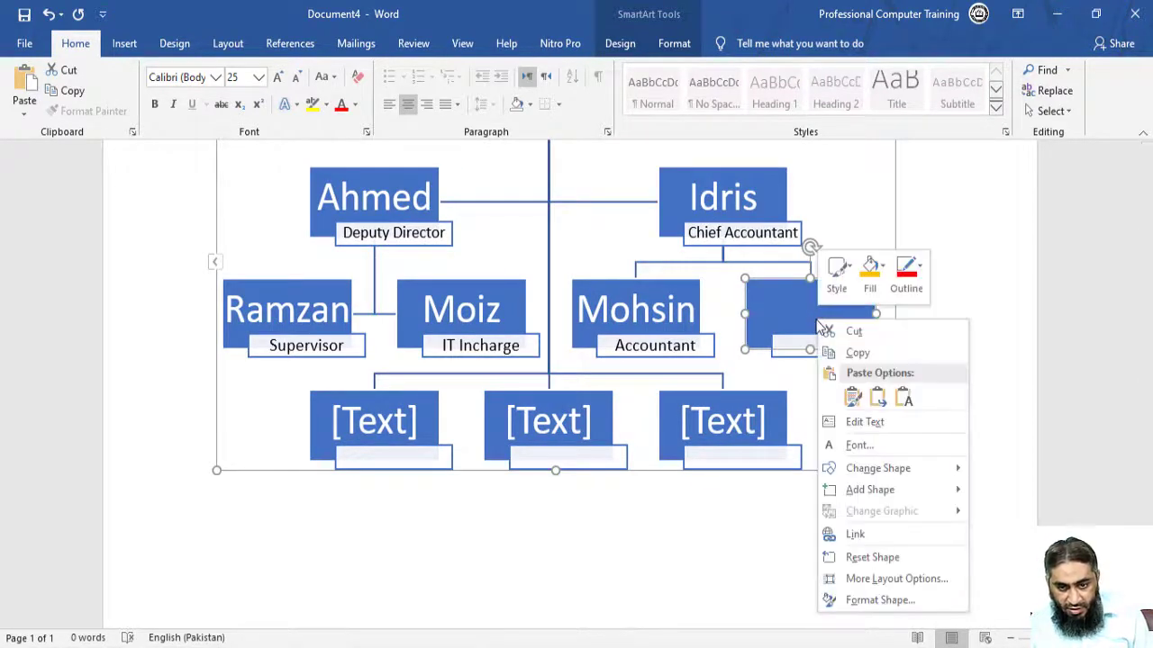
{"action": "left_click", "coordinate": [897, 425]}
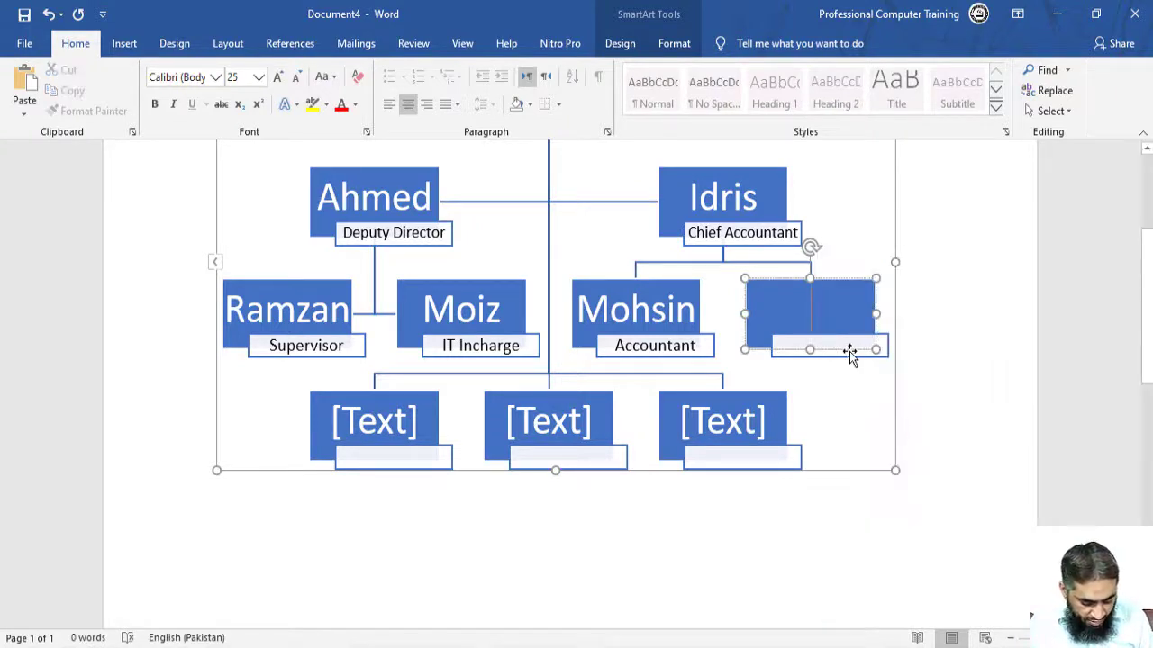
{"action": "type", "text": "Yaqoob"}
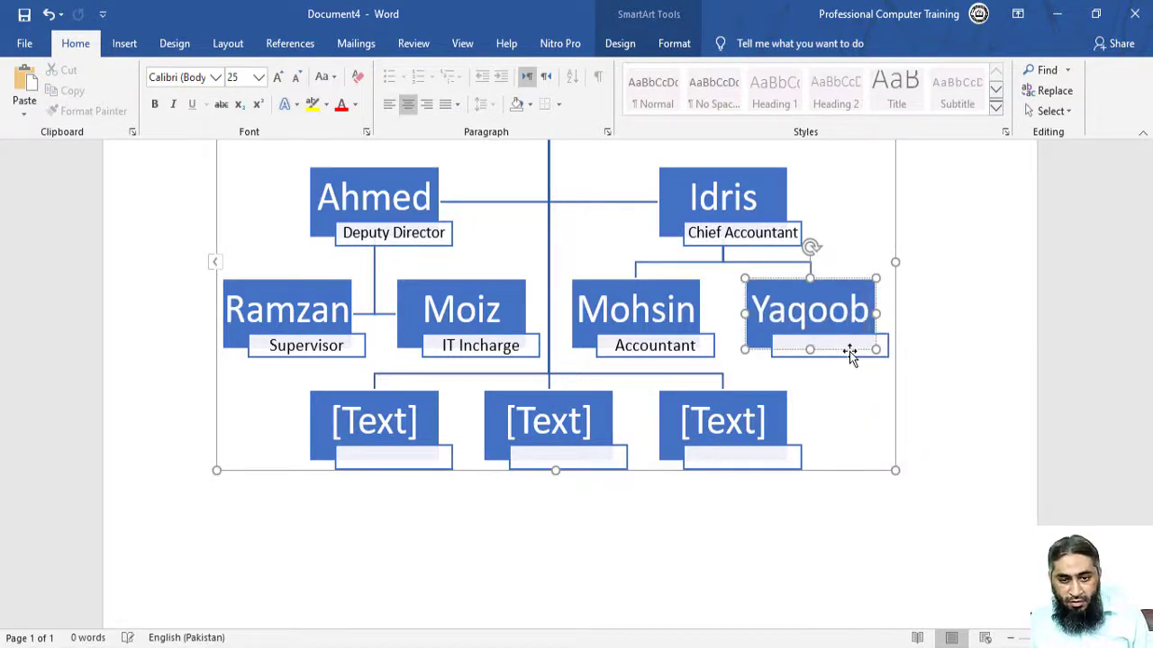
{"action": "left_click", "coordinate": [952, 366]}
Open the empty title box of the shape beside the Accountant for text editing
{"action": "left_click", "coordinate": [856, 353]}
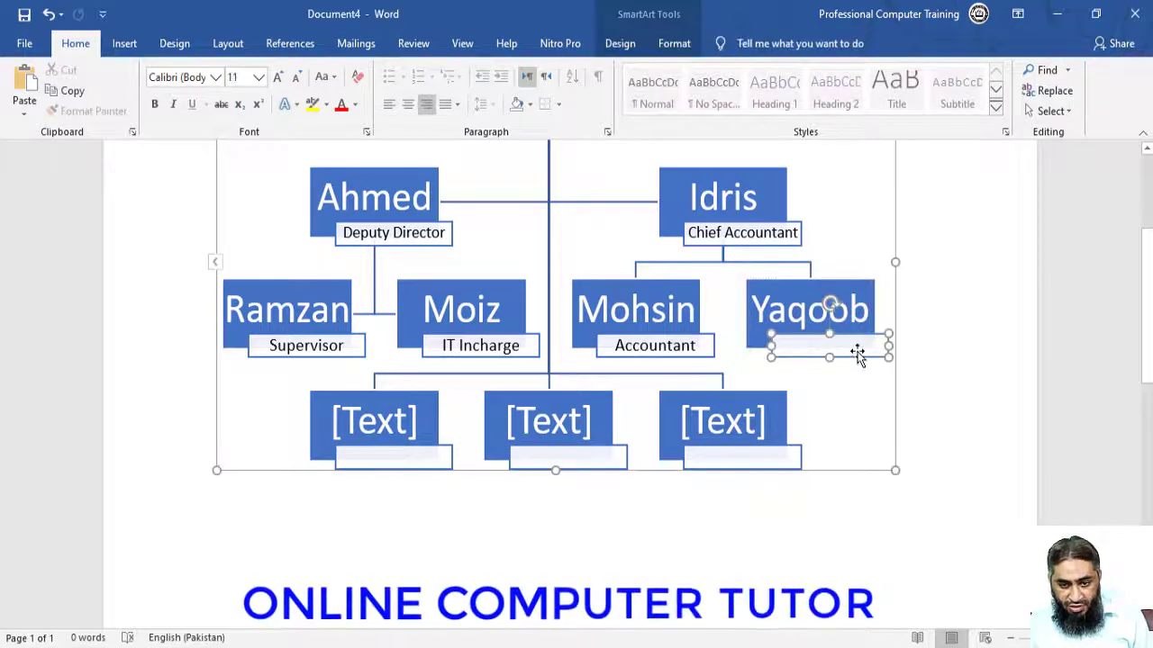
{"action": "right_click", "coordinate": [857, 353]}
{"action": "left_click", "coordinate": [960, 454]}
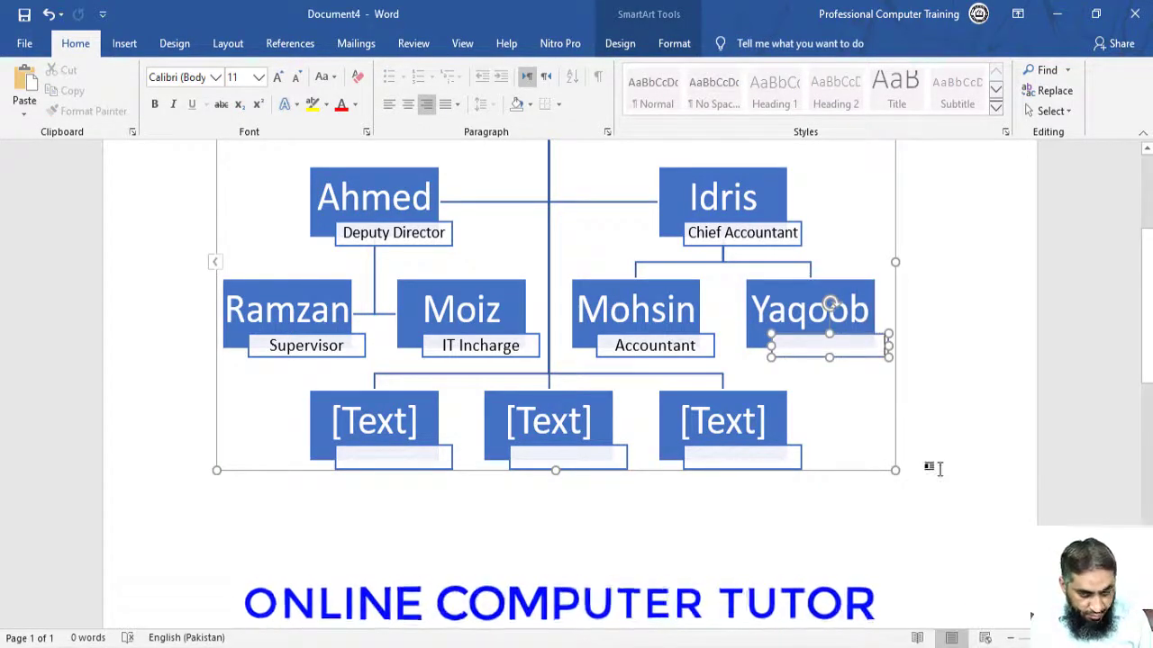